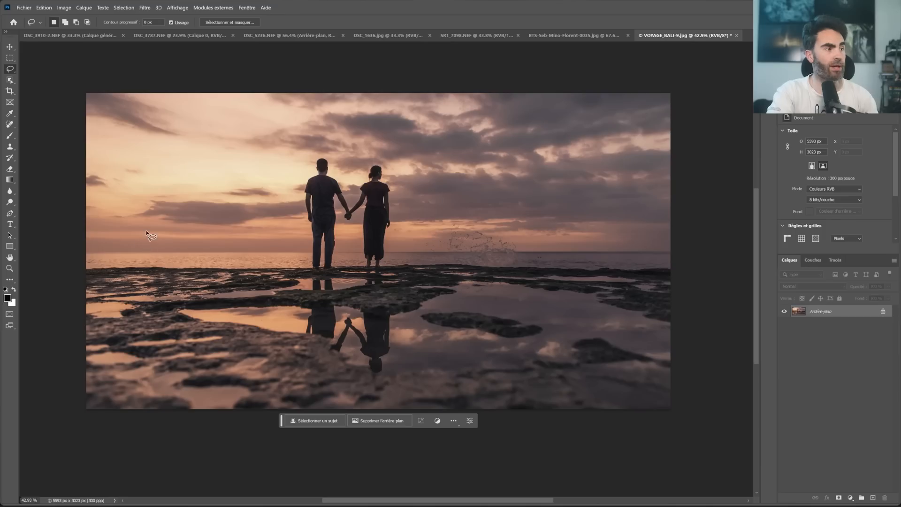
Lasso the rocks and sea beside the couple and generate a fill with the prompt "dog sitting looking right"
drag(146, 232, 134, 284)
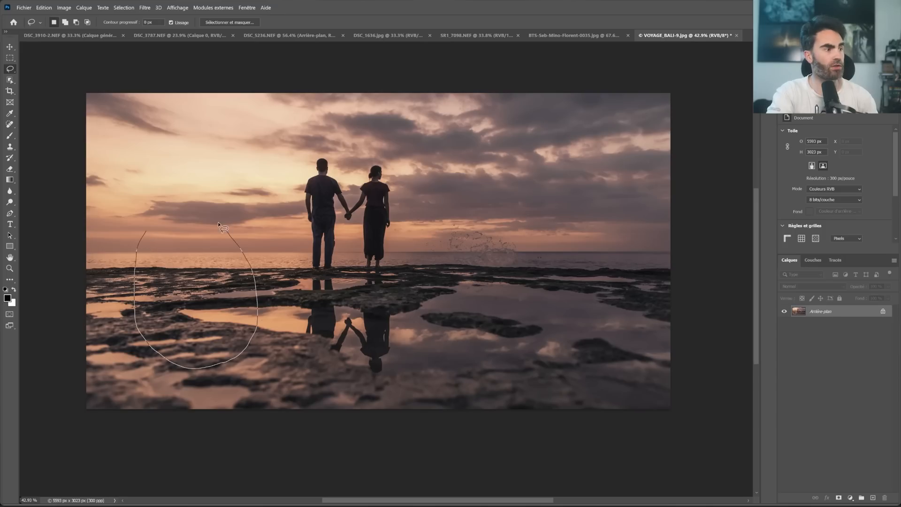
drag(151, 226, 149, 229)
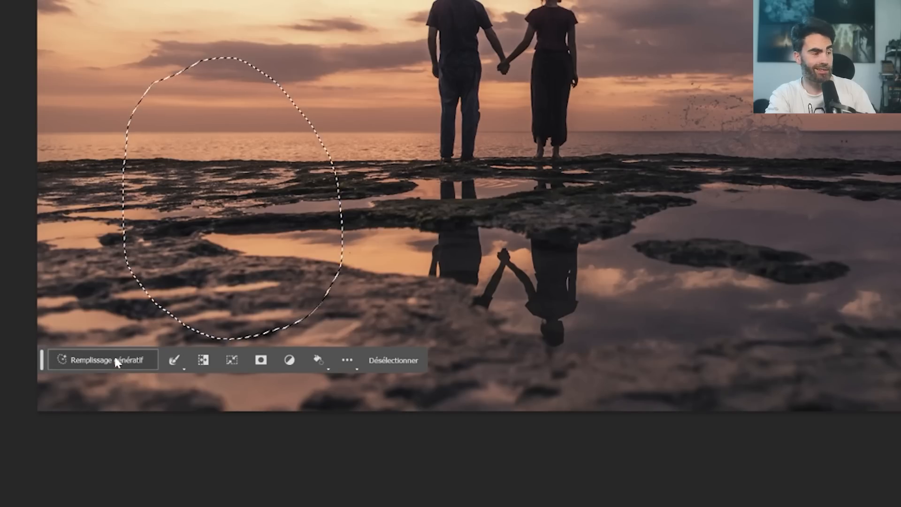
click(115, 360)
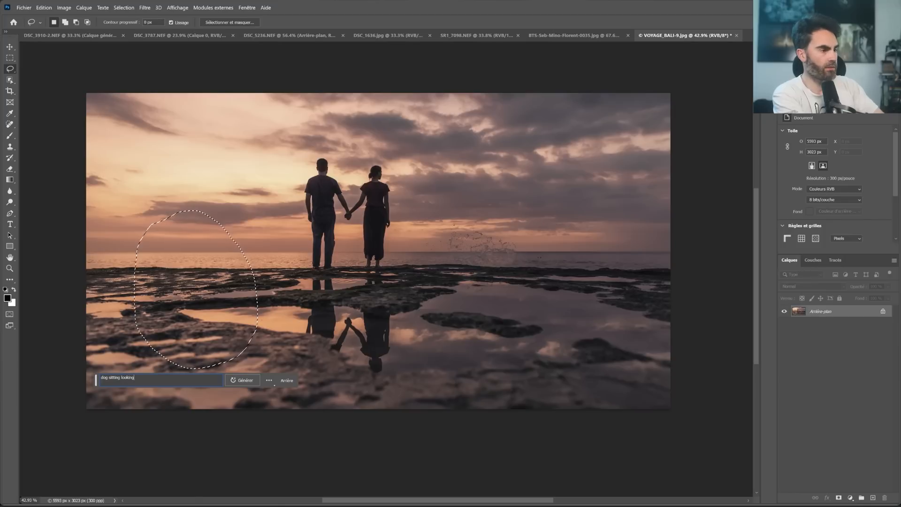
click(240, 381)
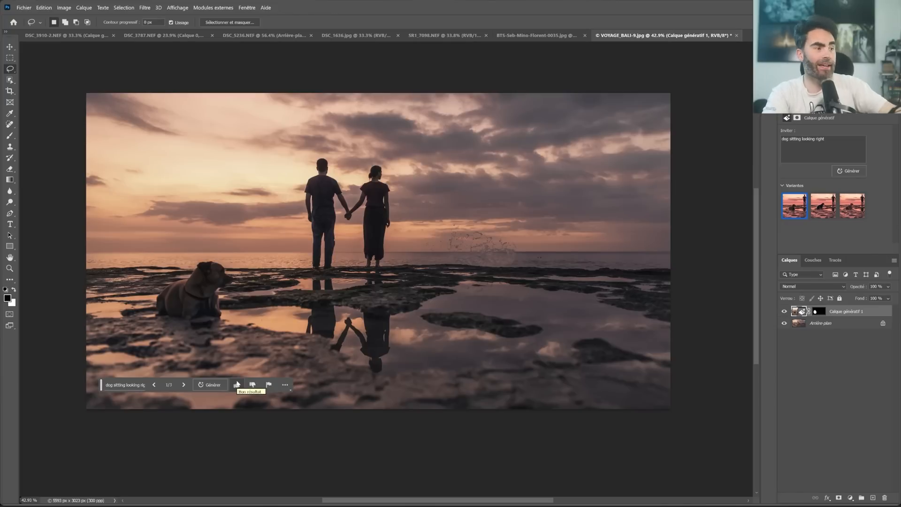
Examine the generated dog up close and compare the three variants
key(z)
drag(172, 306, 240, 300)
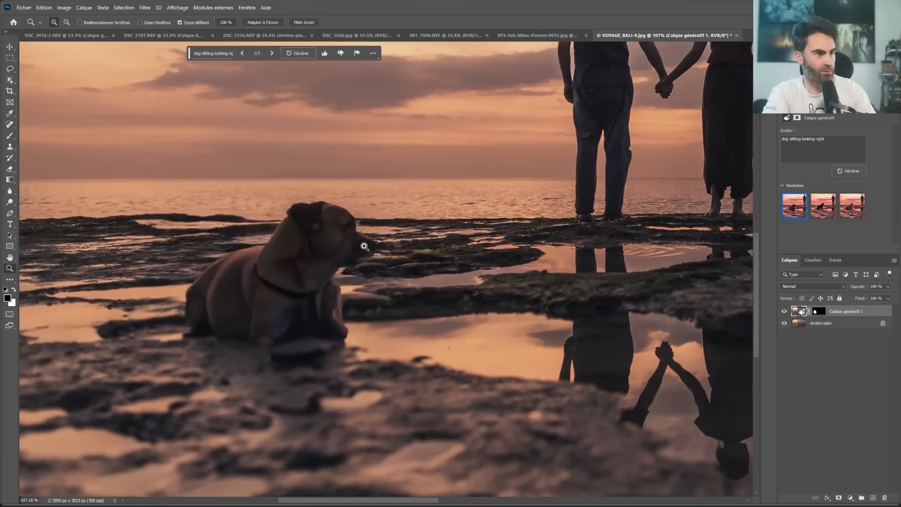
drag(302, 289, 311, 299)
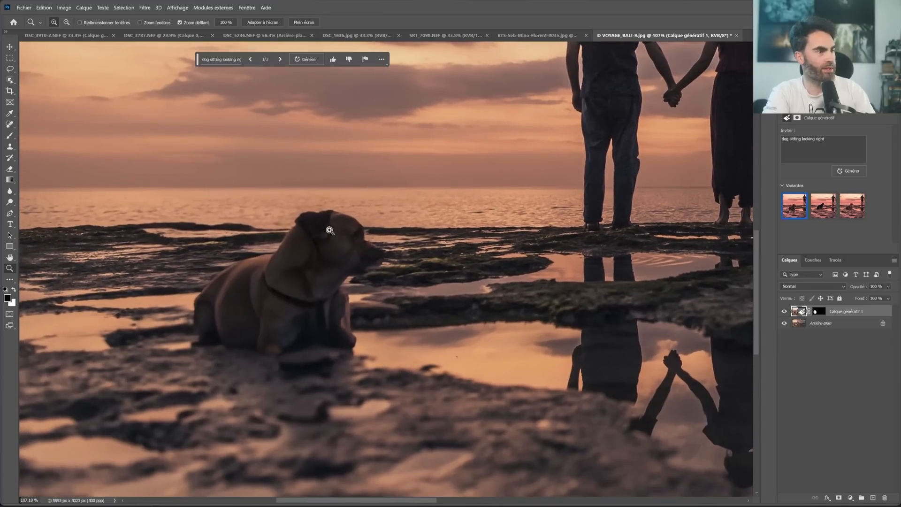
drag(324, 235, 357, 253)
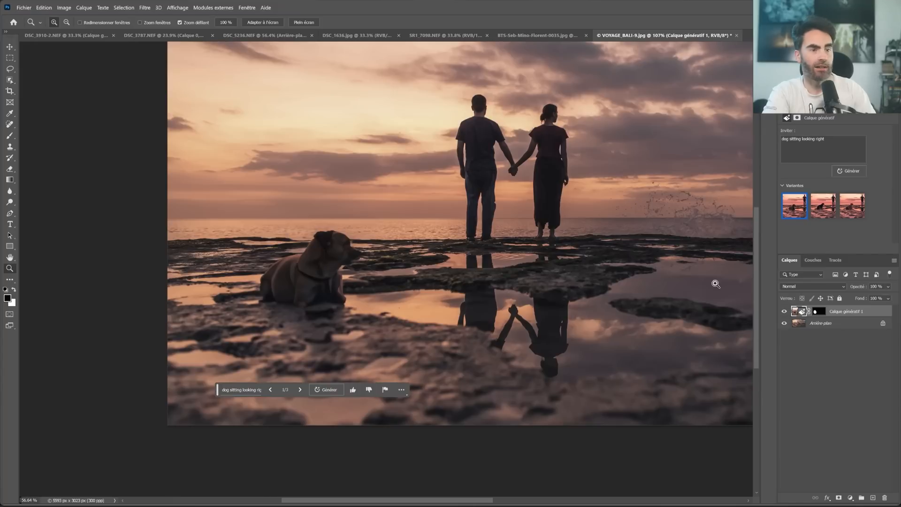
click(816, 217)
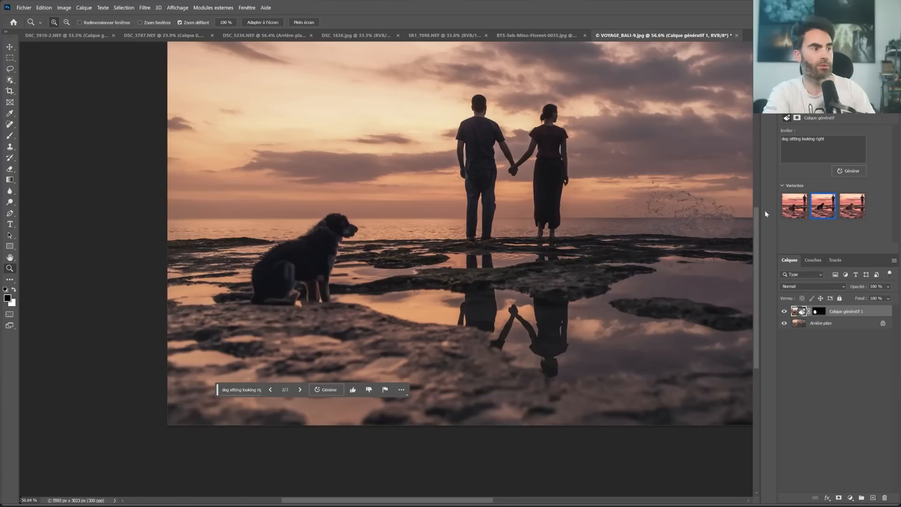
click(847, 217)
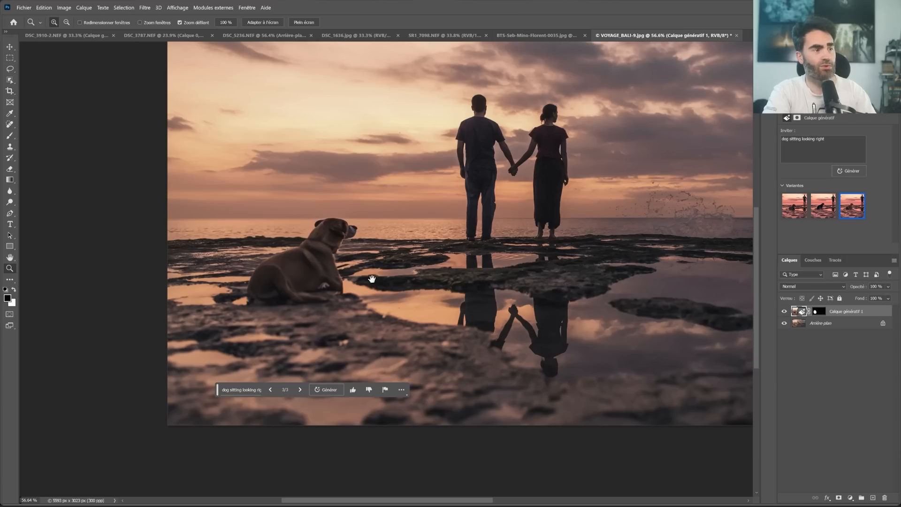
scroll(365, 277, up, 1)
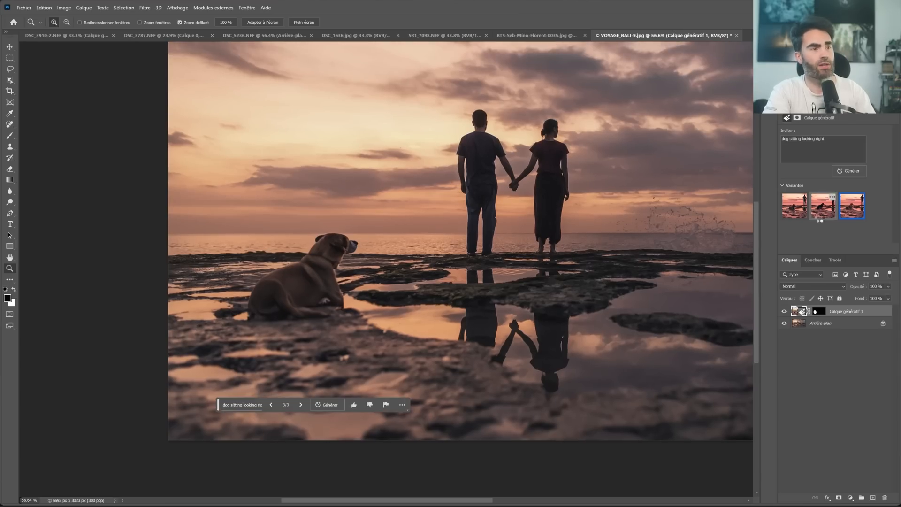
Regenerate the dog with the prompt "dog poodle sitting looking right", keep the second variant and inspect its fur and reflection
click(820, 219)
click(799, 218)
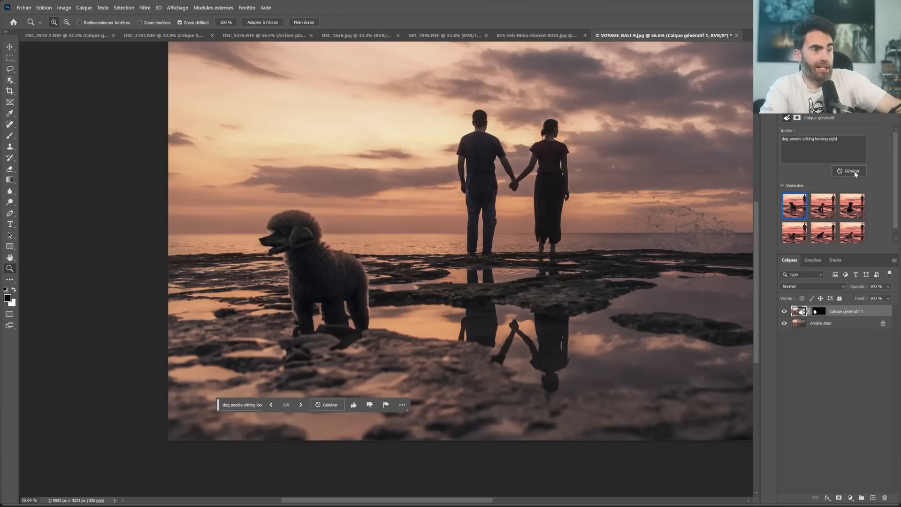
click(831, 213)
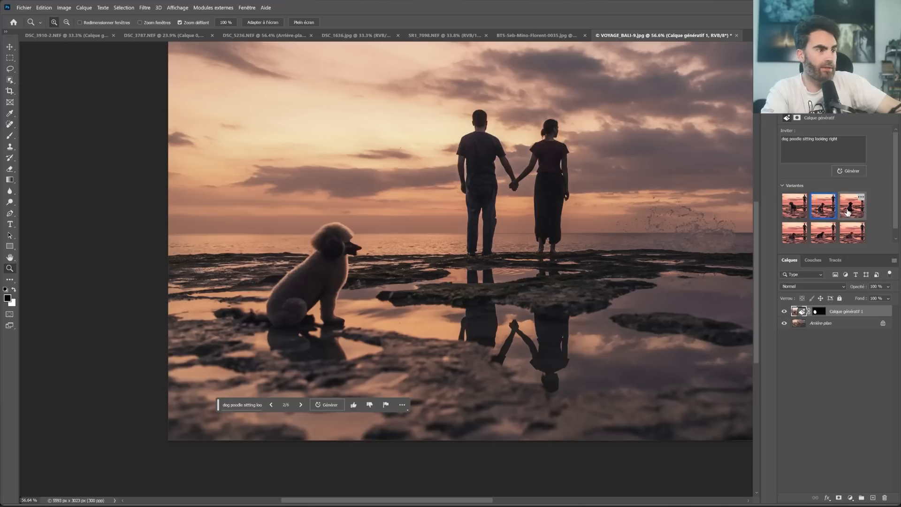
click(848, 213)
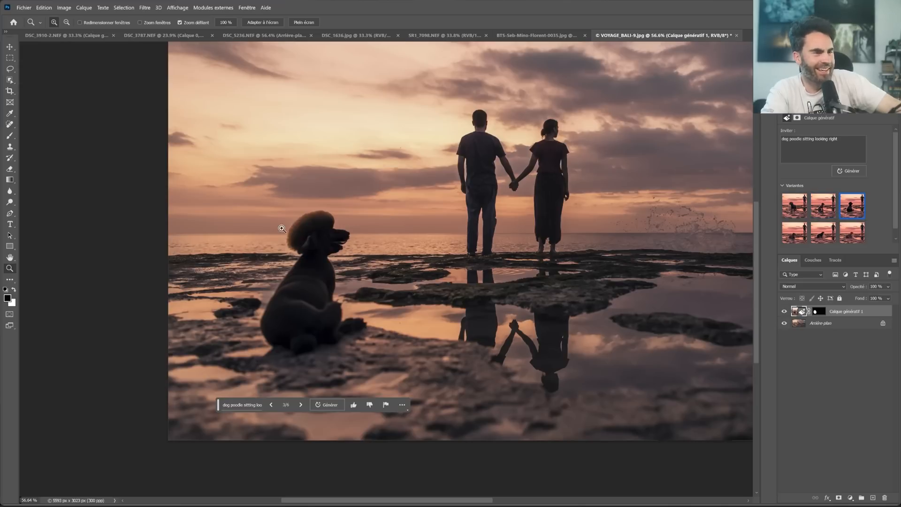
click(819, 212)
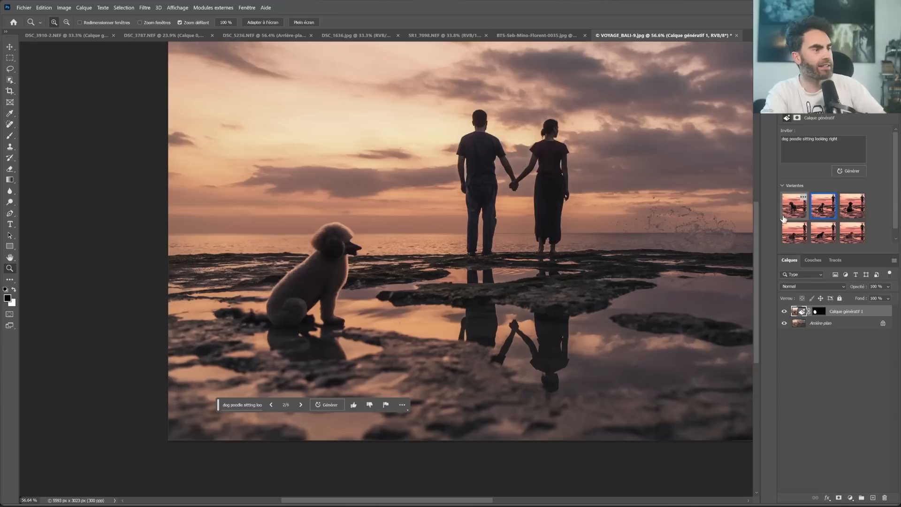
drag(303, 250, 346, 239)
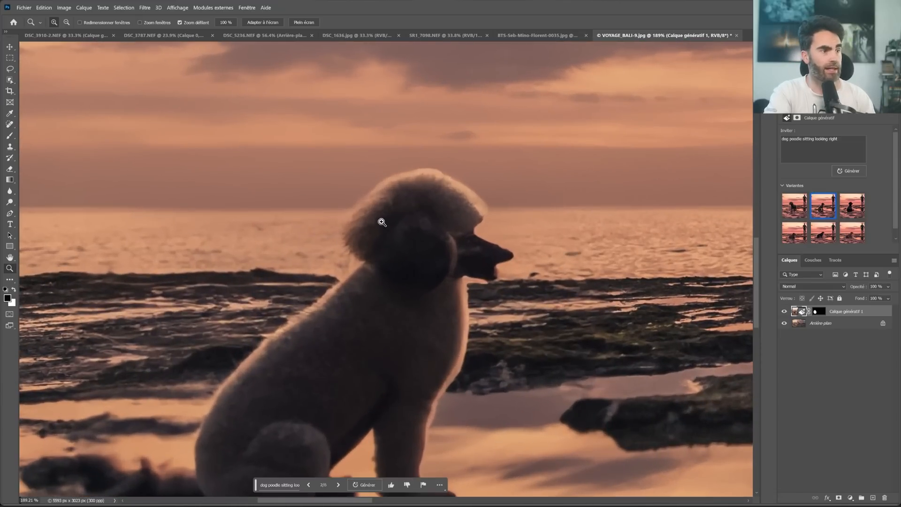
scroll(366, 305, down, 5)
drag(422, 226, 406, 196)
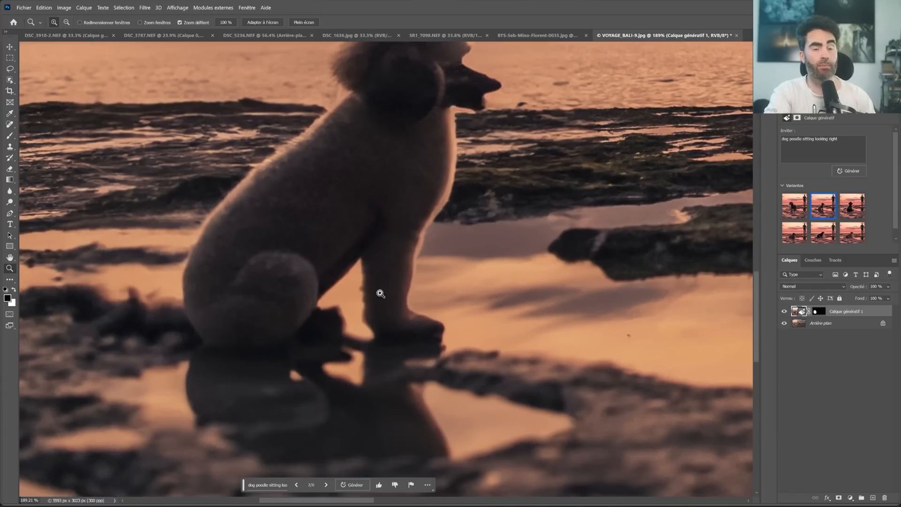
scroll(381, 294, up, 3)
drag(376, 221, 333, 240)
Select a rectangle over the horizon and rocks beyond the water splash and generate a fill with the prompt "poodle looking left"
drag(477, 248, 489, 270)
drag(566, 265, 245, 263)
drag(449, 111, 631, 321)
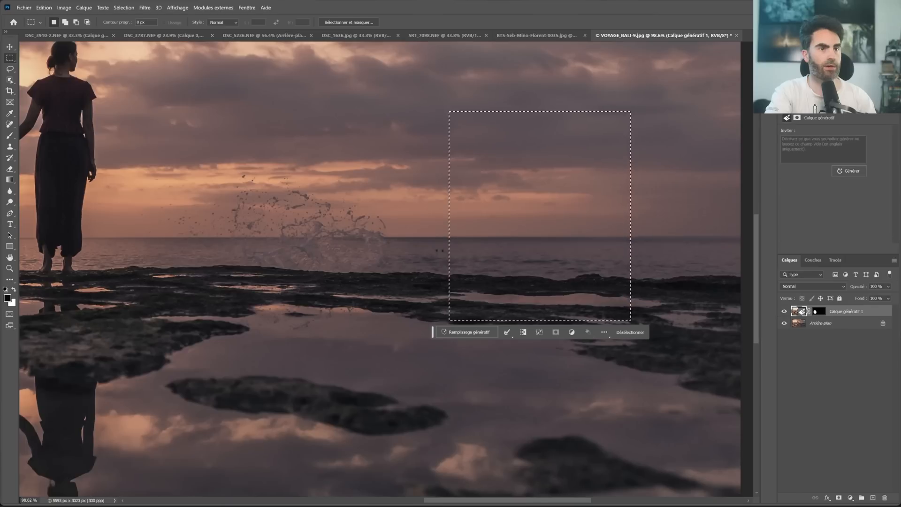
click(824, 149)
text(poodle lo)
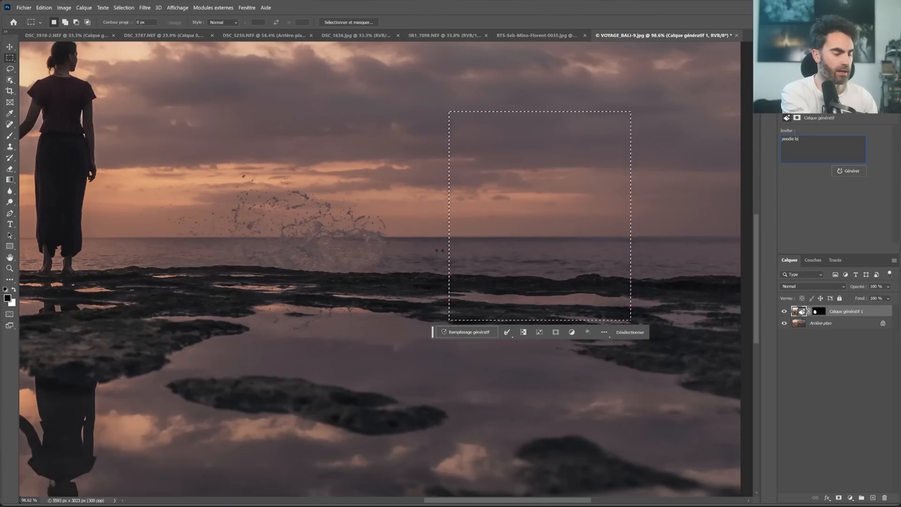
text(oking left)
key(Return)
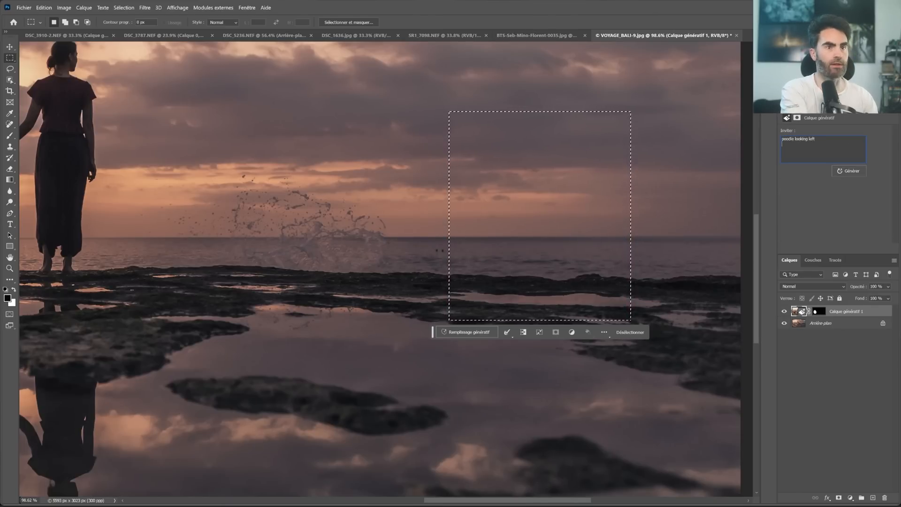
click(847, 172)
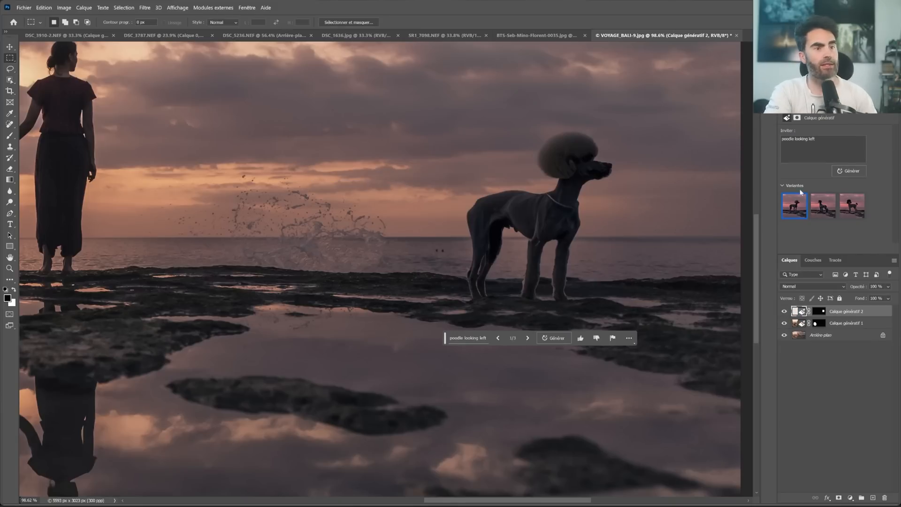
Compare the variants of the standing poodle and keep the third one
click(817, 211)
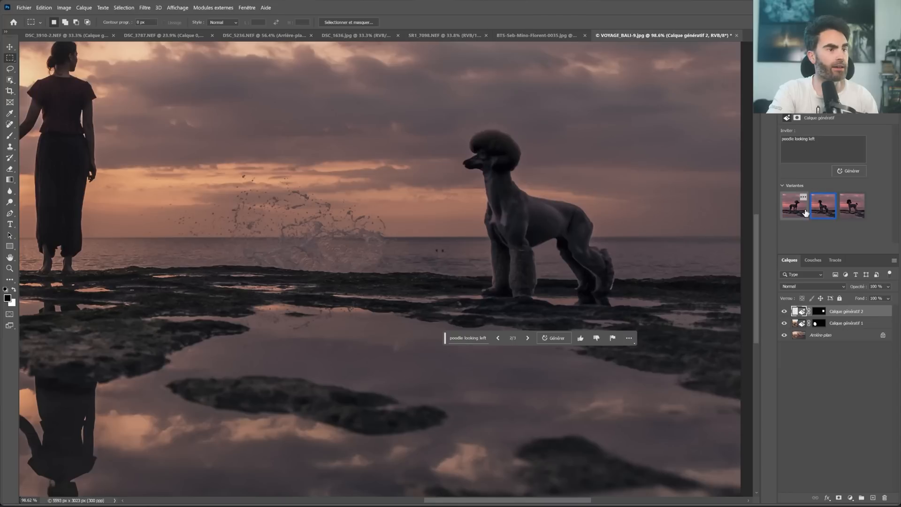
click(851, 214)
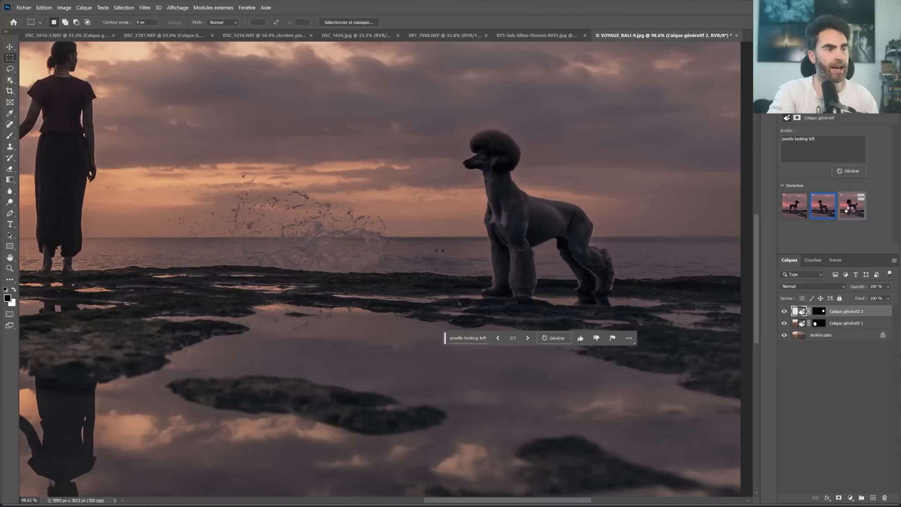
mouse_move(567, 224)
mouse_down()
mouse_move(556, 221)
mouse_move(580, 225)
mouse_up()
drag(580, 230, 535, 273)
Load the mask of Calque génératif 2 as a selection to check the generated area, and clear the selection
key(m)
key(ctrl+d)
key(v)
click(551, 339)
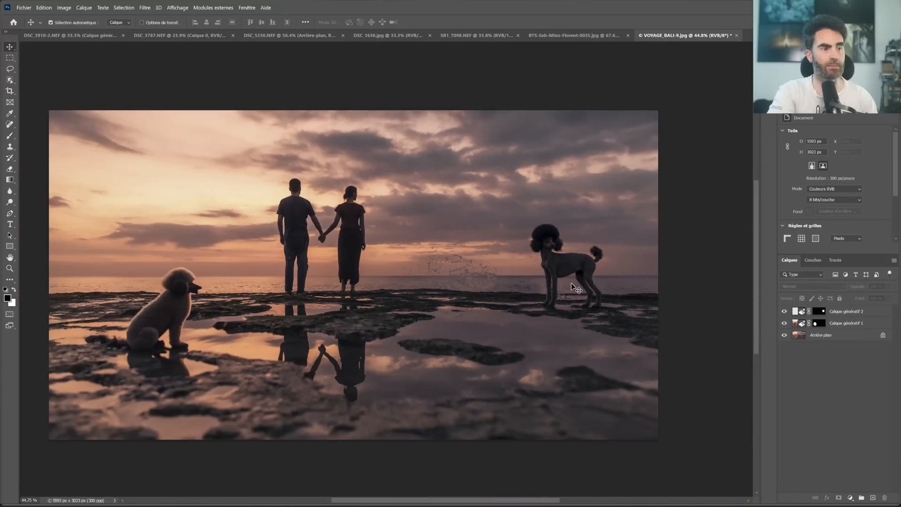
ctrl+click(822, 315)
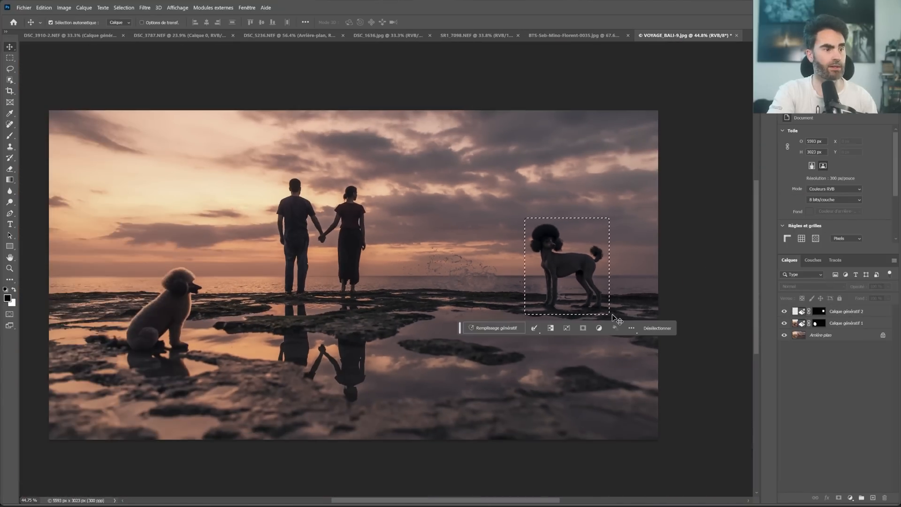
key(ctrl+d)
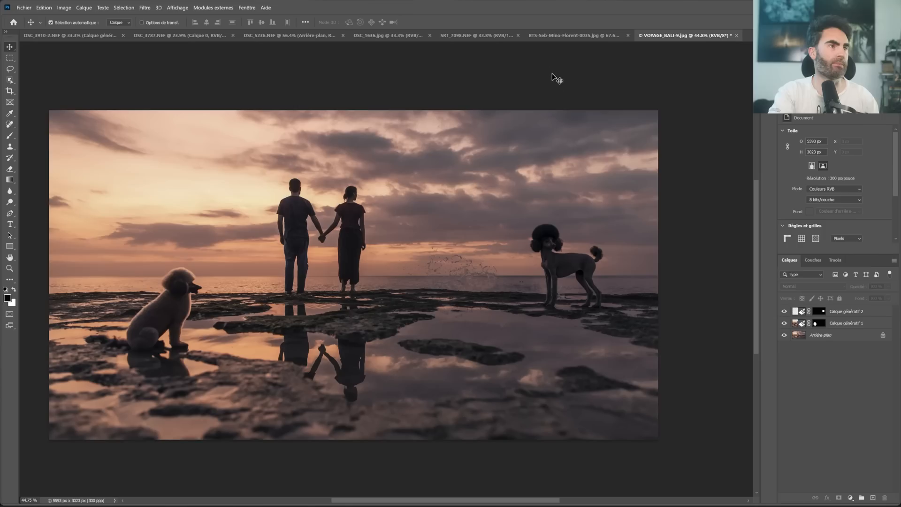
In SR1_7098.NEF, select a rectangle about 1220 px wide on the rocks below the bird and generate a fill with the prompt "puffin"
click(471, 36)
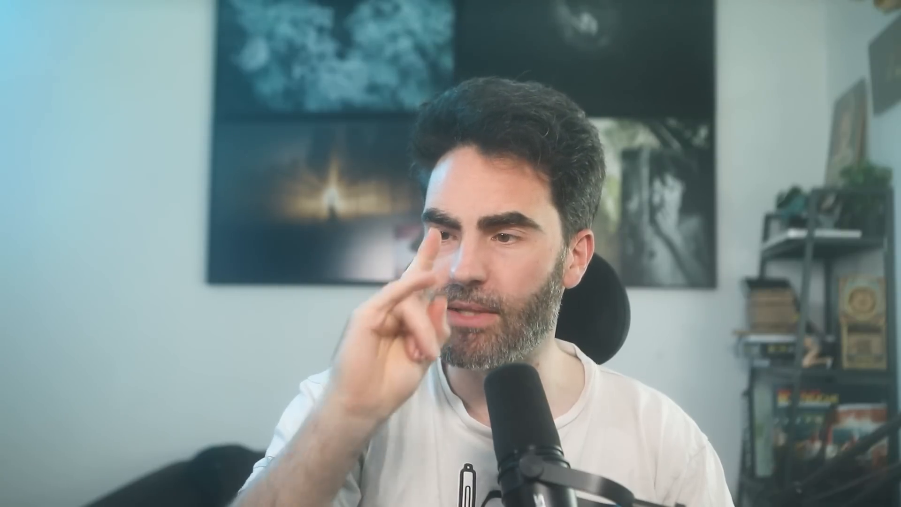
drag(489, 282, 589, 443)
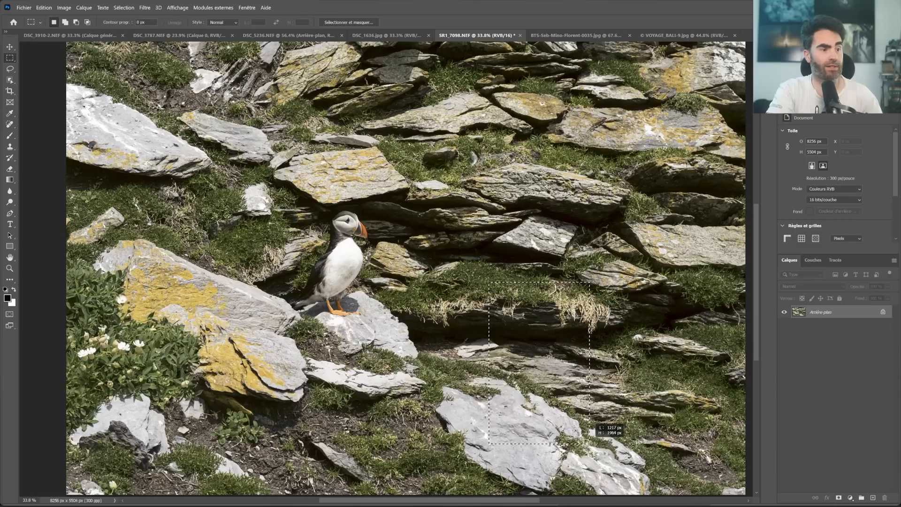
drag(616, 252, 470, 311)
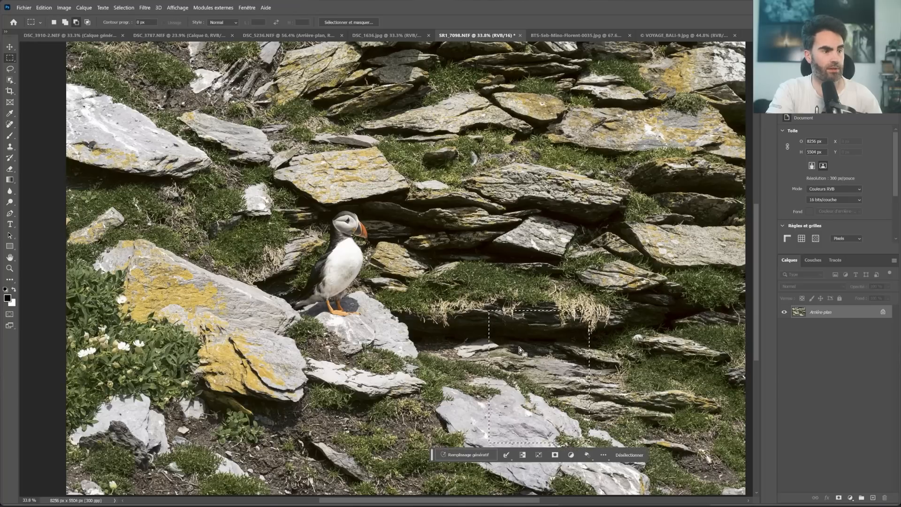
click(477, 455)
text(puffin)
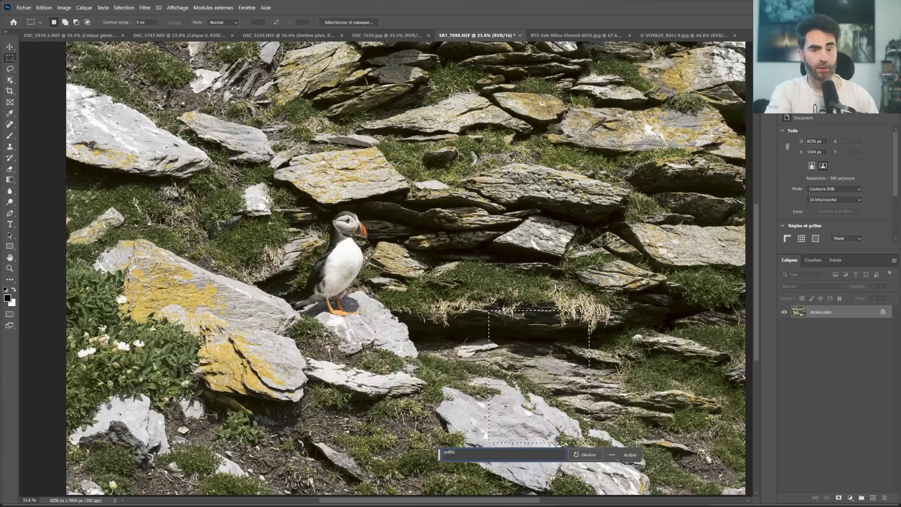
click(582, 454)
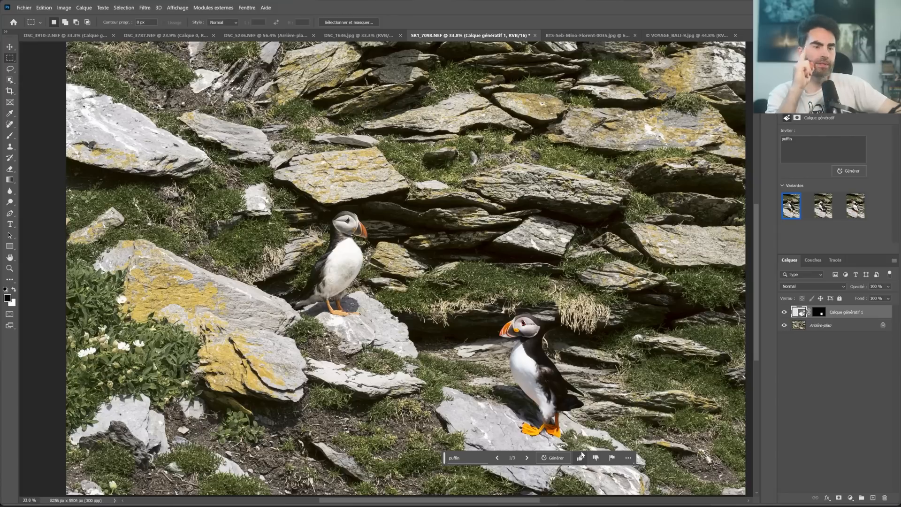
Compare the photo with and without the generated puffin by toggling its layer's visibility, and reselect Calque génératif 1
click(828, 369)
key(z)
drag(540, 392, 545, 373)
click(785, 313)
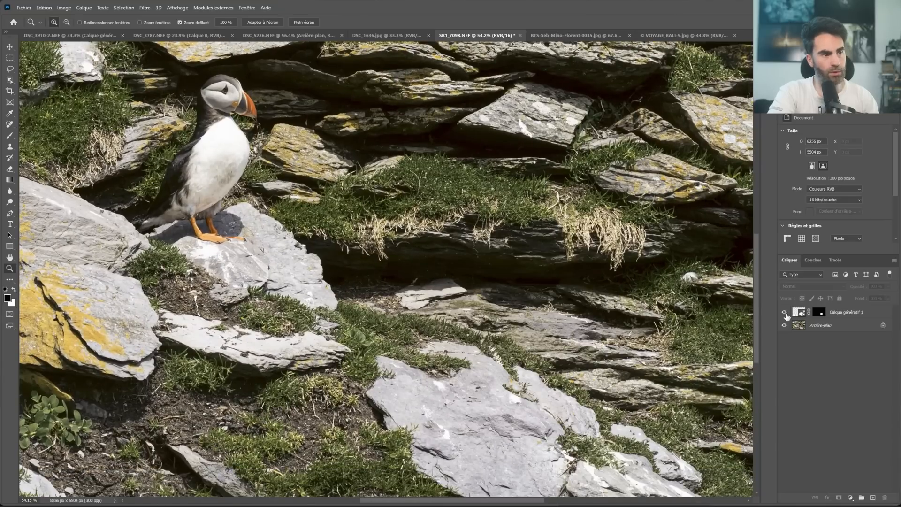
click(785, 314)
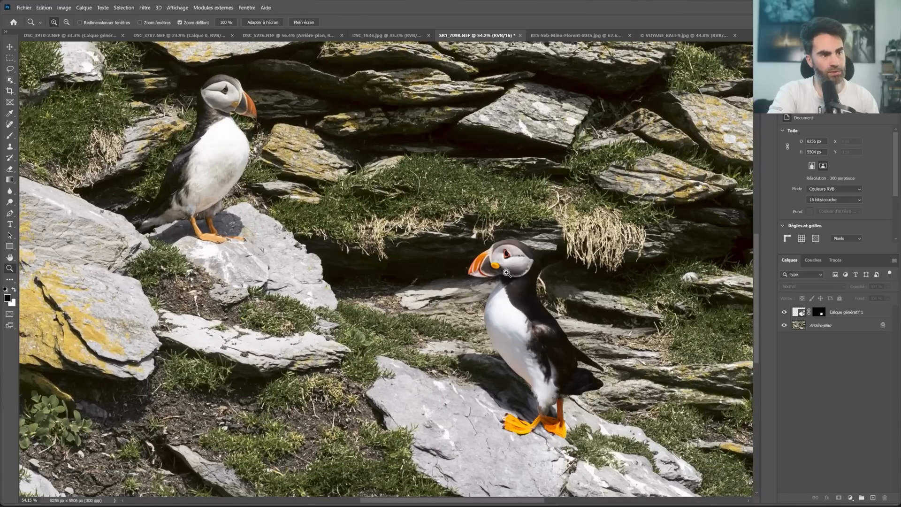
click(784, 313)
click(784, 313)
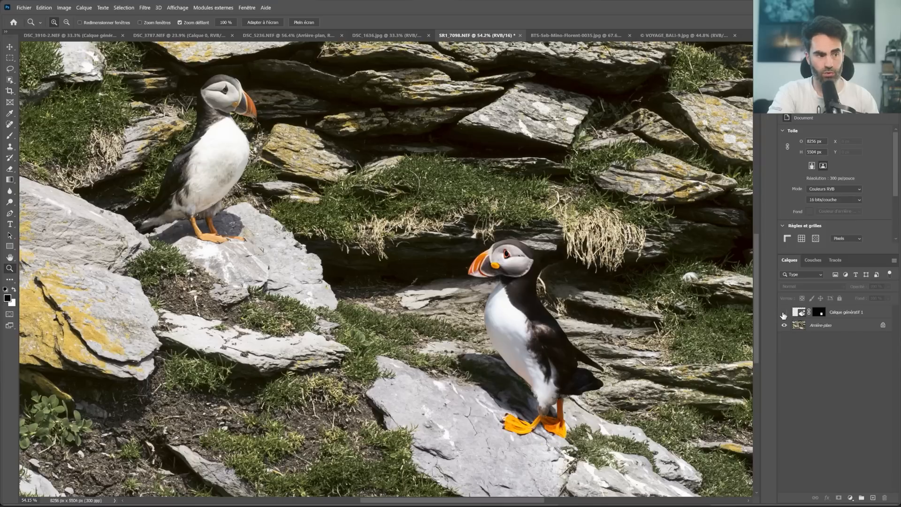
click(784, 313)
click(785, 313)
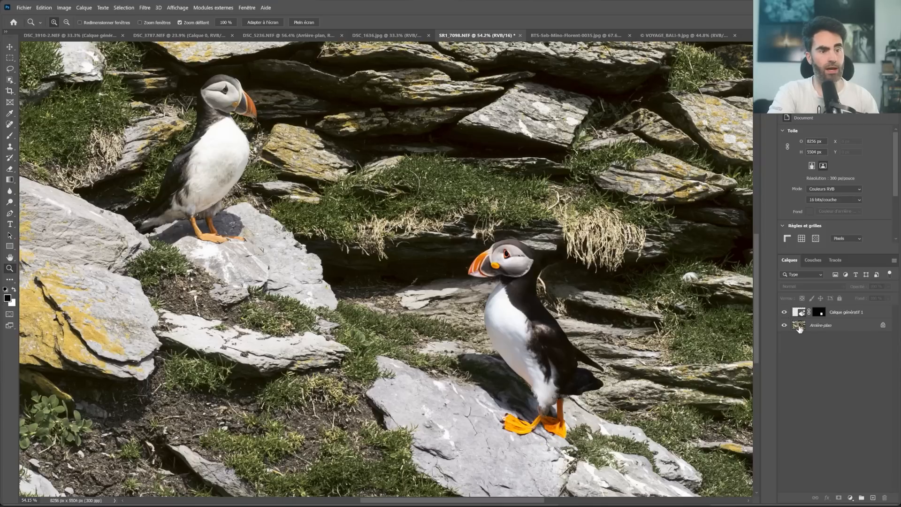
click(797, 314)
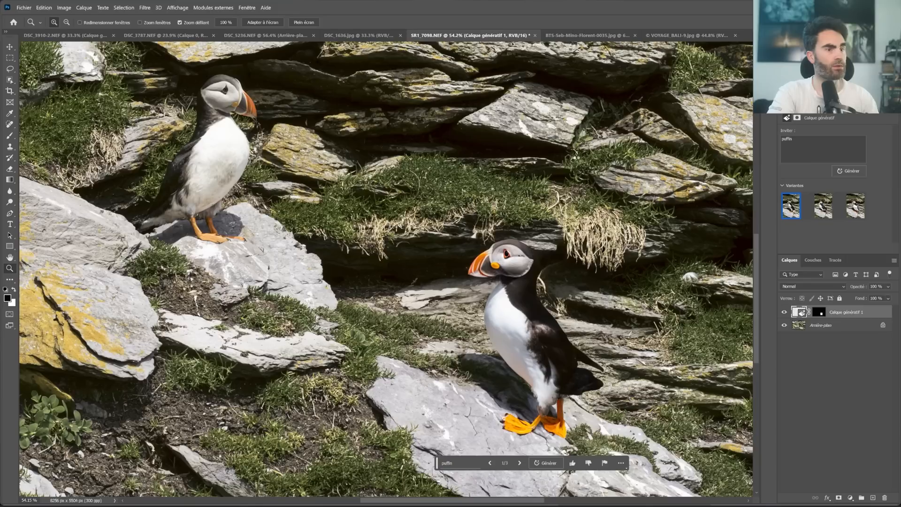
Select the generated puffin with Select Subject and make the mask of Calque génératif 1 active
key(w)
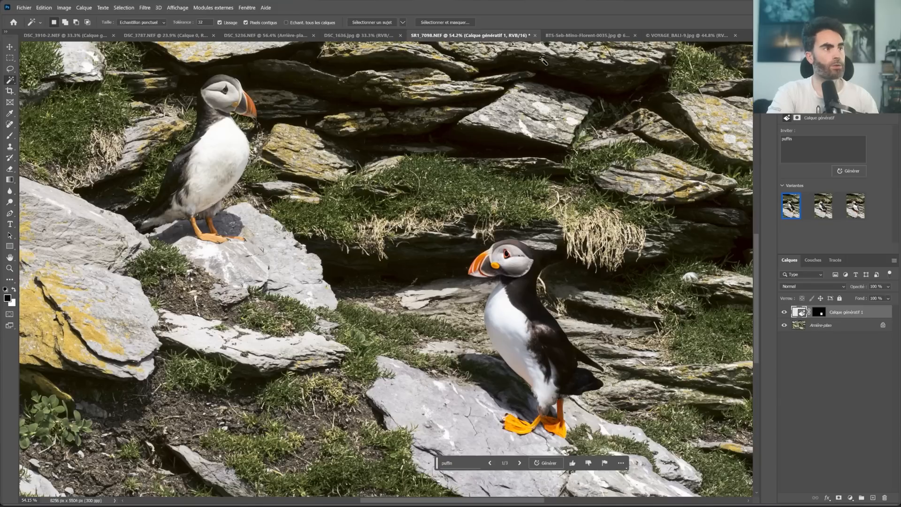
click(382, 24)
click(812, 313)
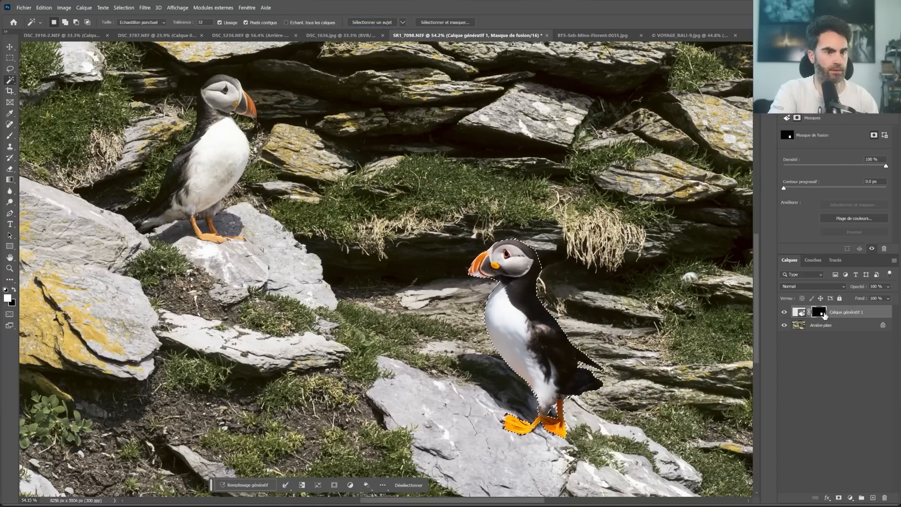
Brush black on the mask to hide the generated surroundings of the puffin, brush white to restore its shadow, and reselect the generative layer's content
key(b)
key(x)
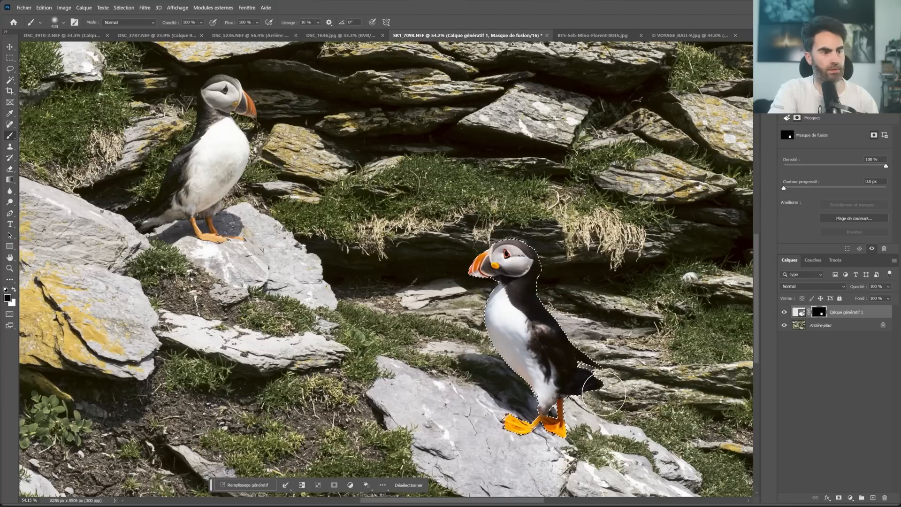
mouse_move(491, 441)
mouse_down()
mouse_move(540, 434)
mouse_move(510, 423)
mouse_move(600, 430)
mouse_move(469, 371)
mouse_up()
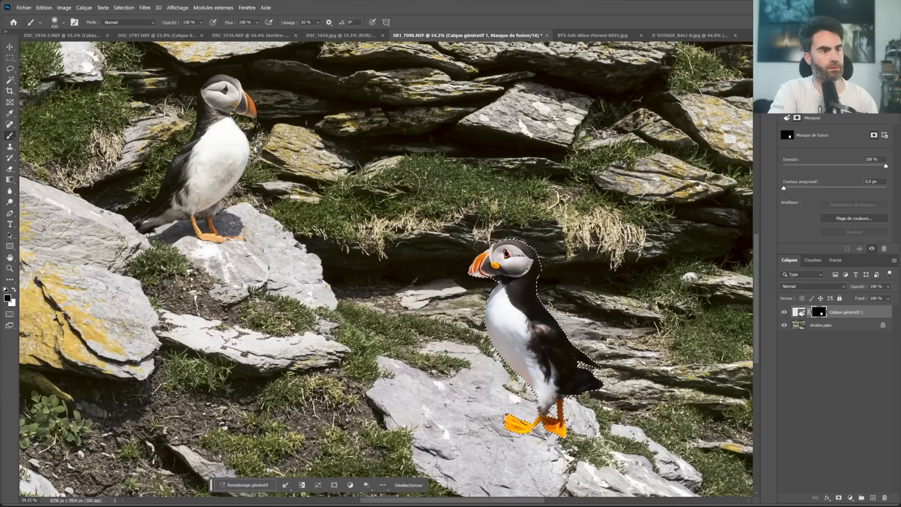
key(x)
mouse_move(527, 404)
mouse_down()
mouse_move(535, 410)
mouse_move(476, 369)
mouse_move(517, 402)
mouse_up()
drag(517, 402, 497, 361)
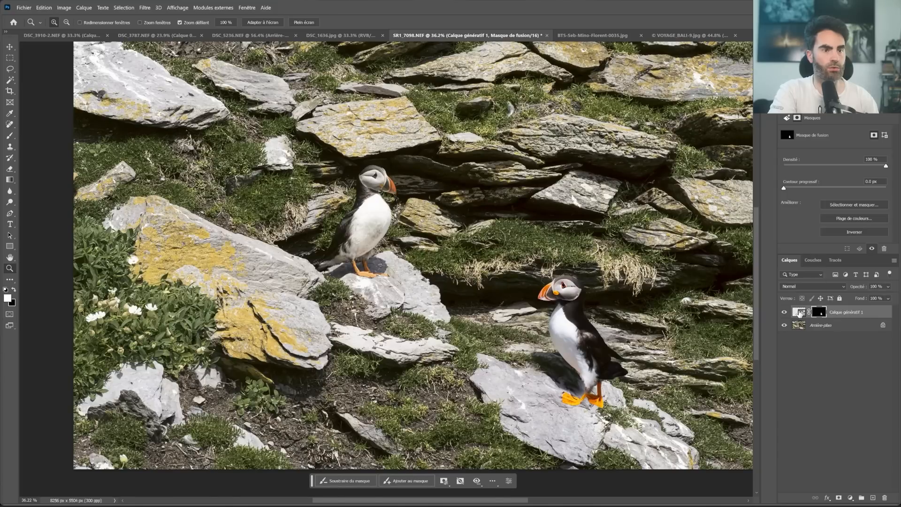
click(799, 312)
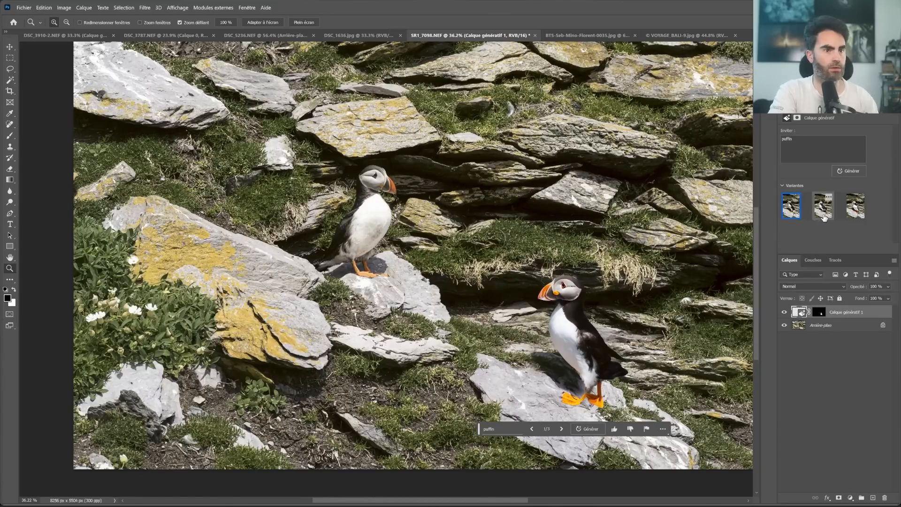
mouse_move(582, 345)
mouse_down()
mouse_move(604, 348)
mouse_move(594, 337)
mouse_up()
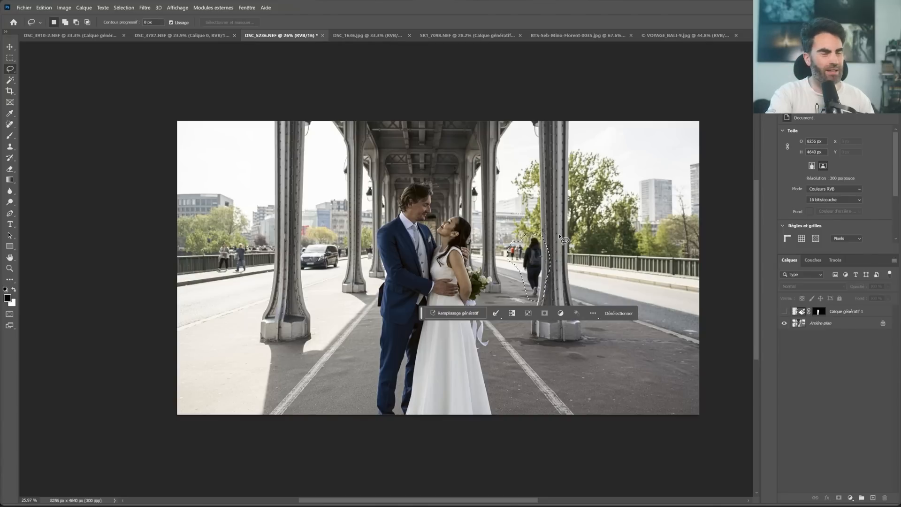
Remove the selected passer-by beside the bridge pillar with a Generative Fill using an empty prompt, and deselect the new layer
click(454, 313)
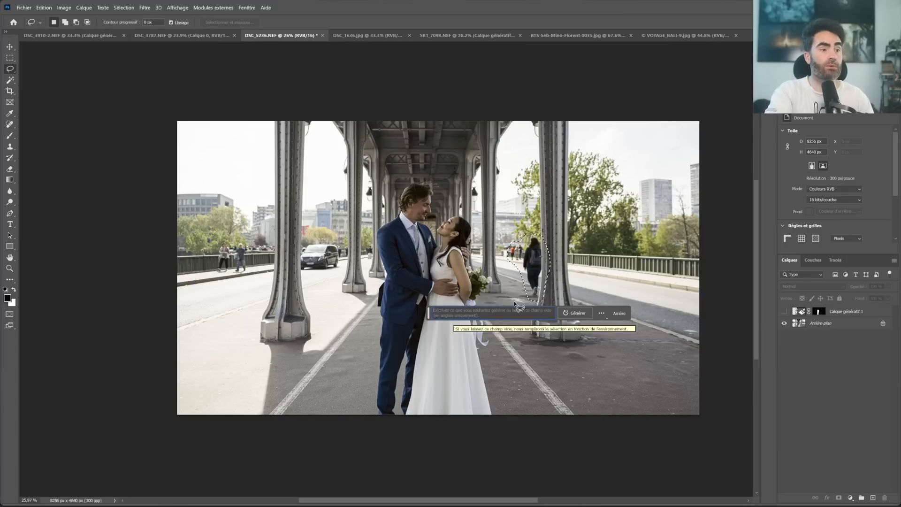
click(575, 314)
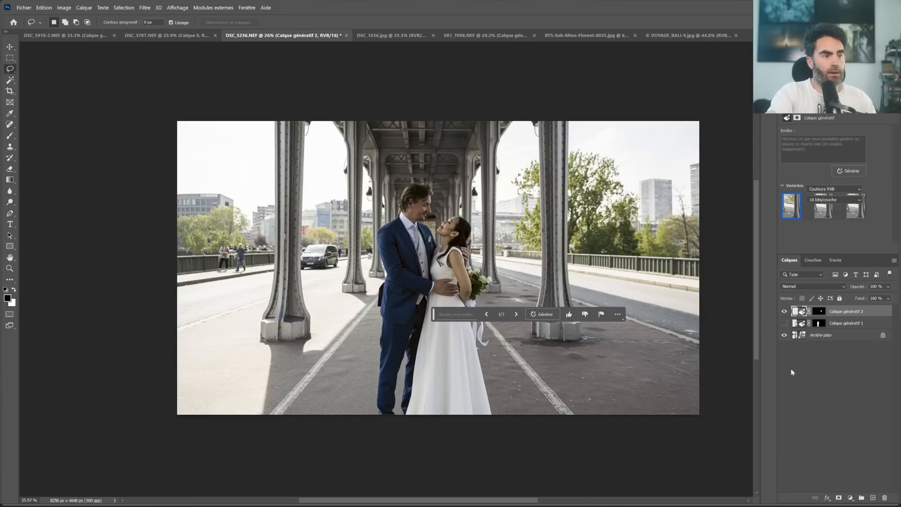
click(790, 368)
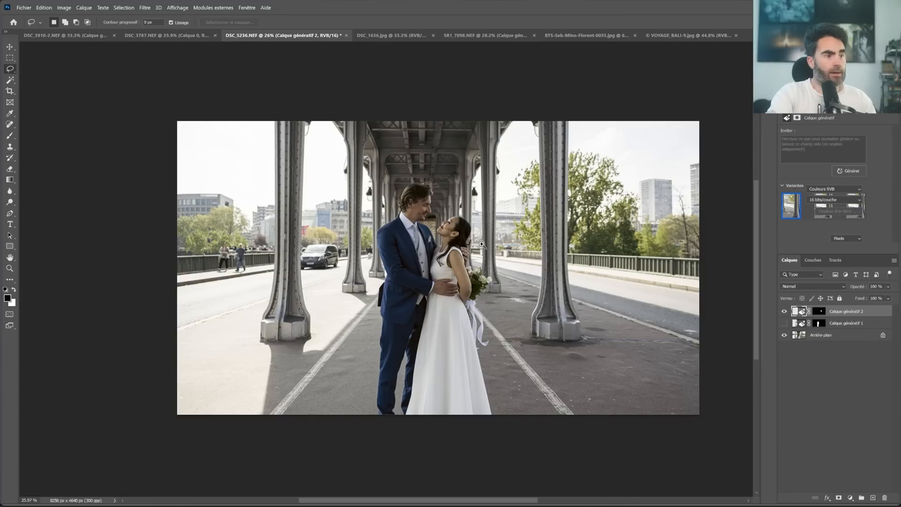
Compare the bridge photo with and without the passer-by up close by toggling the visibility of Calque génératif 2
key(z)
drag(534, 262, 544, 226)
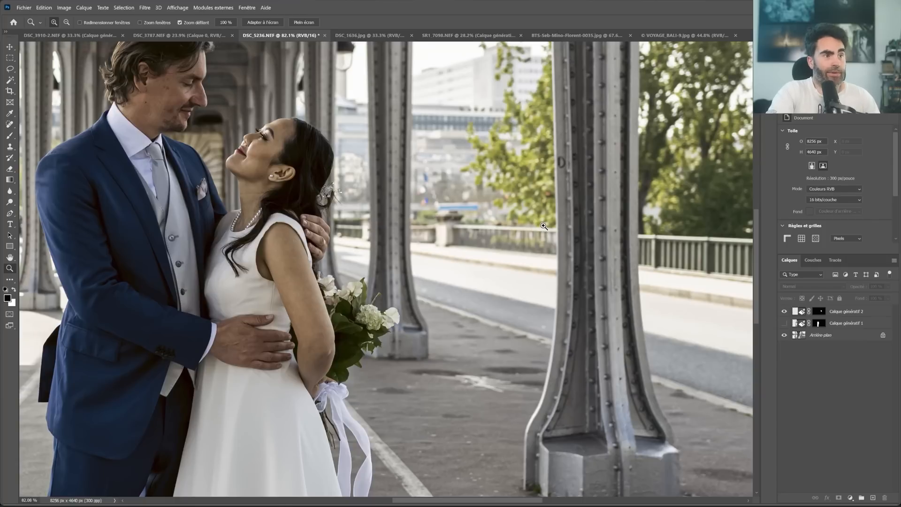
click(786, 313)
click(786, 313)
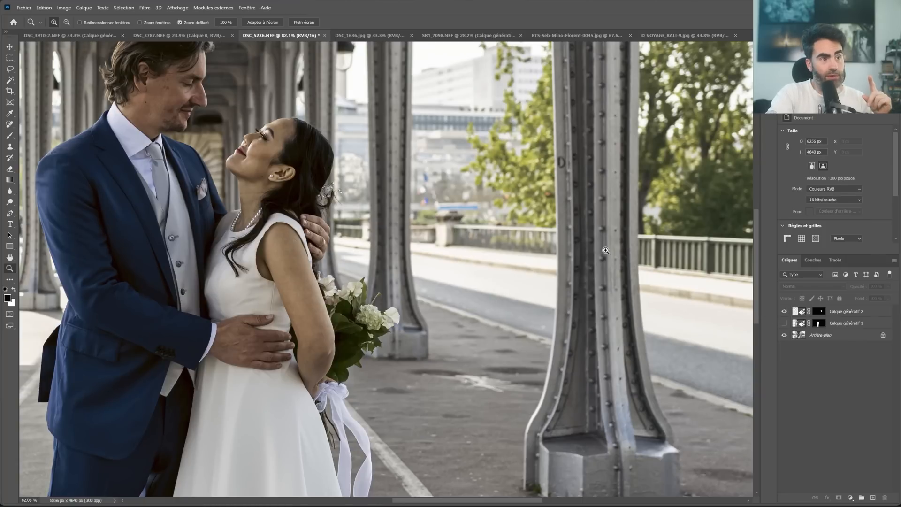
click(784, 313)
click(784, 313)
click(784, 313)
click(785, 314)
drag(555, 267, 528, 266)
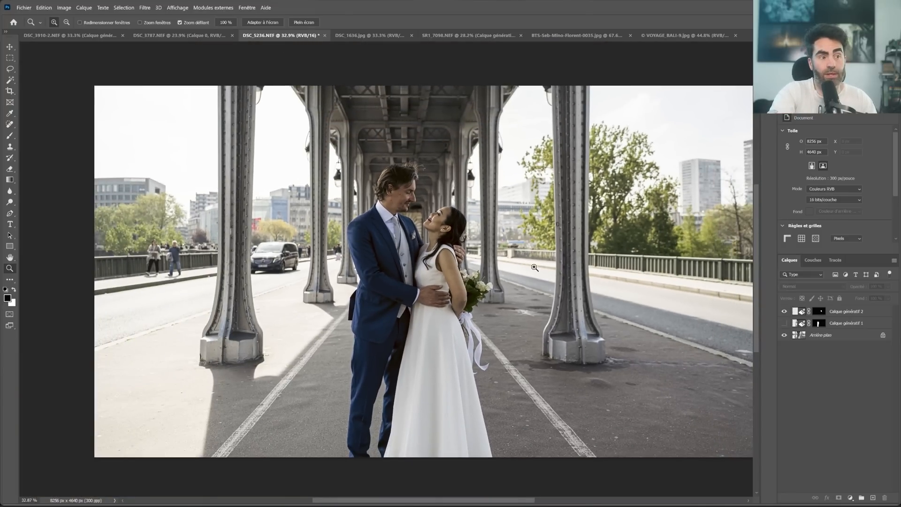
On the Arrière-plan layer, lasso the black van behind the pillars and remove it with a Generative Fill using an empty prompt
drag(427, 260, 427, 262)
click(794, 333)
key(l)
mouse_move(391, 294)
mouse_down()
mouse_move(443, 301)
mouse_move(496, 274)
mouse_move(465, 237)
mouse_move(414, 234)
mouse_move(399, 248)
mouse_move(390, 296)
mouse_up()
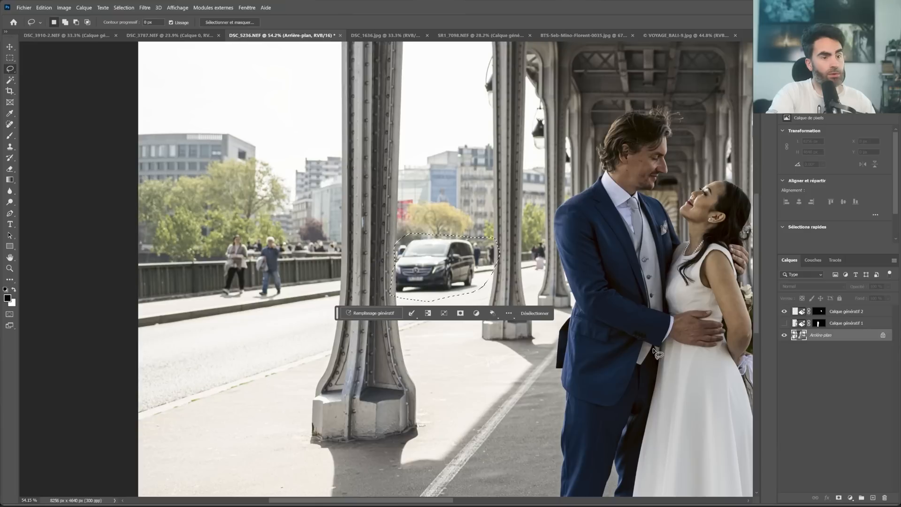
click(374, 313)
click(496, 313)
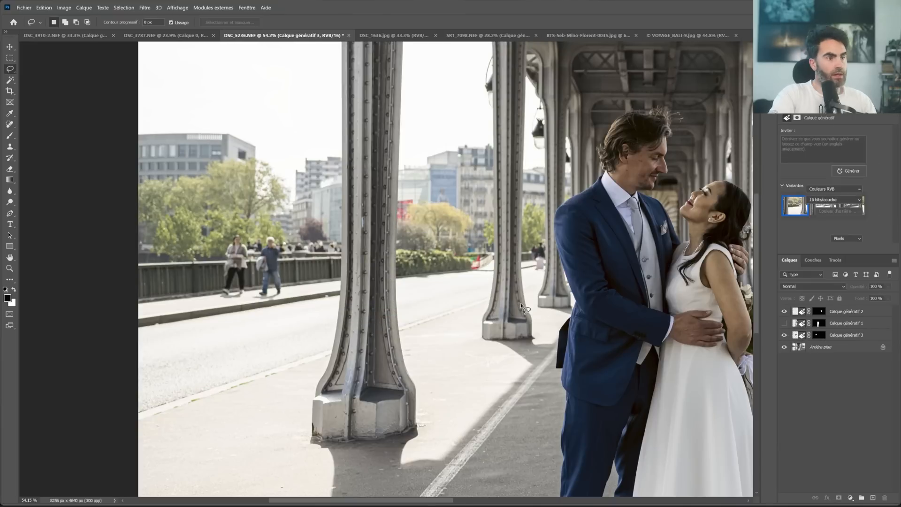
click(831, 403)
Examine the variants of the van removal on Calque génératif 3 up close
key(z)
drag(458, 276, 472, 294)
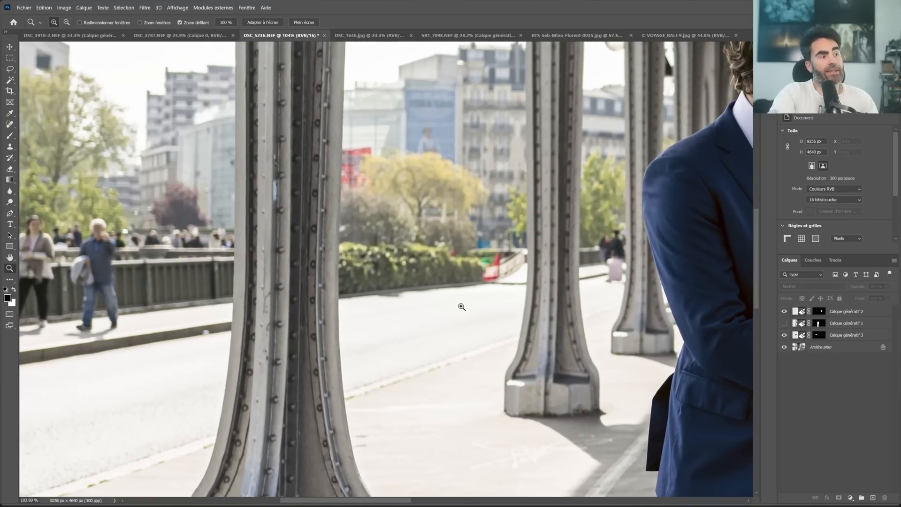
click(800, 336)
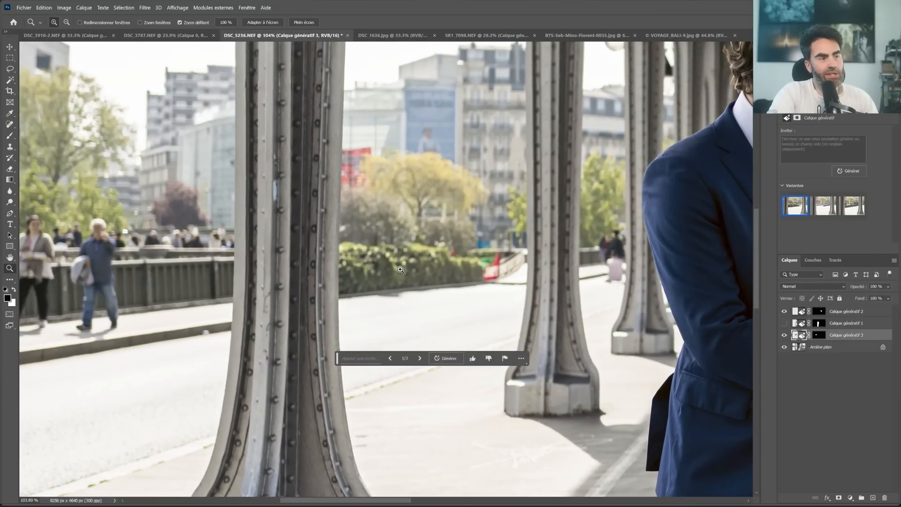
click(824, 206)
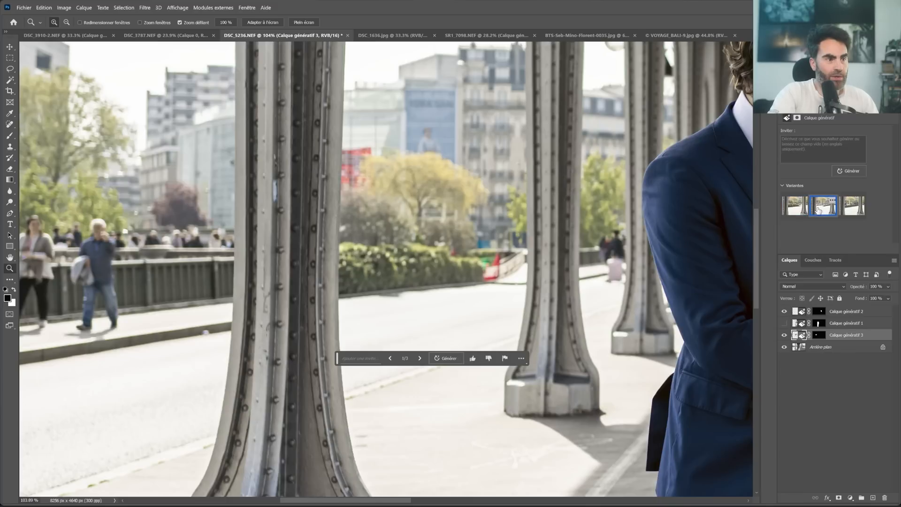
click(845, 212)
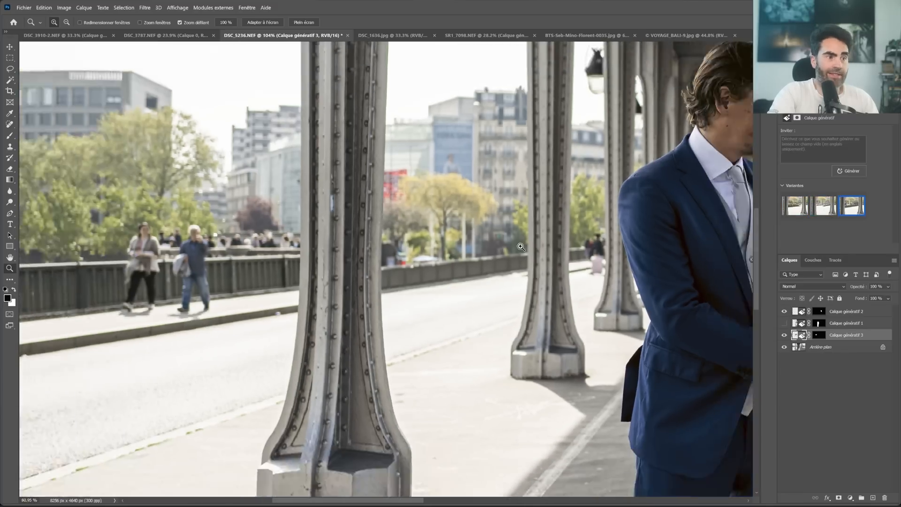
scroll(580, 257, down, 5)
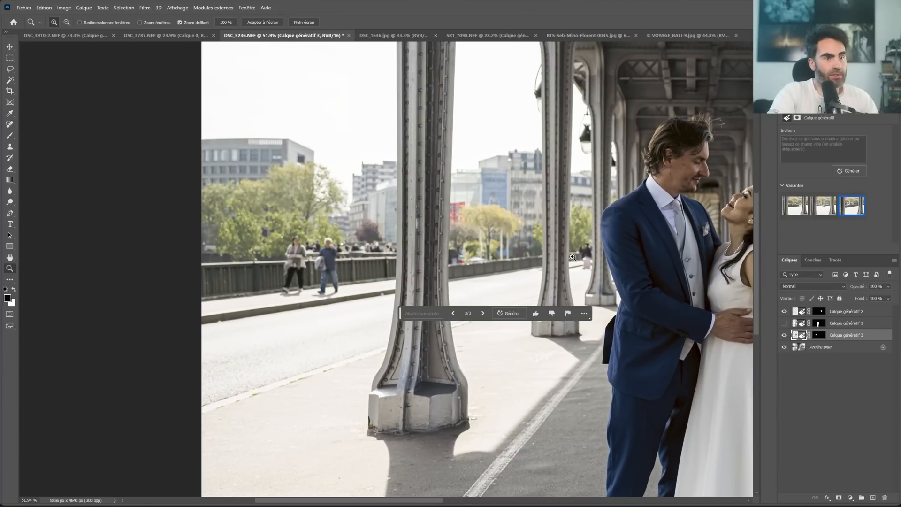
scroll(437, 260, up, 1)
Rate the first and second variants of the van removal as poor-quality results
click(808, 208)
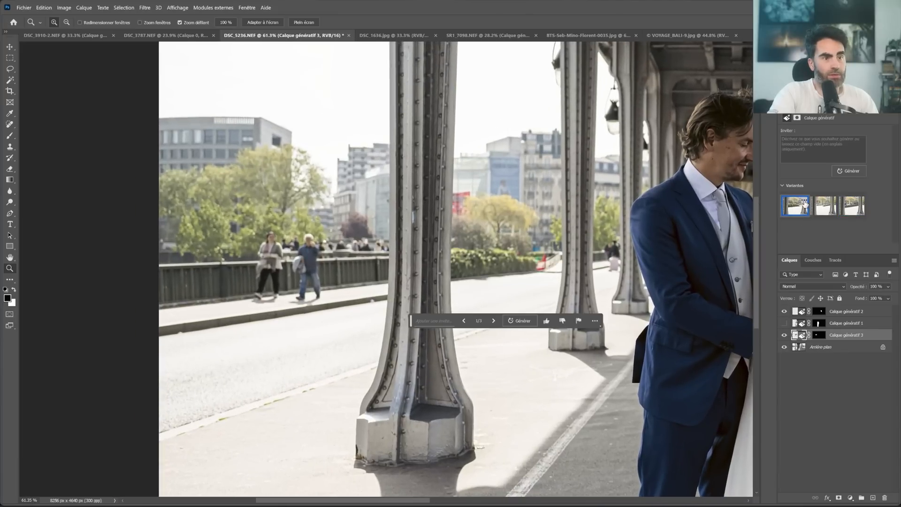
right_click(807, 208)
click(821, 214)
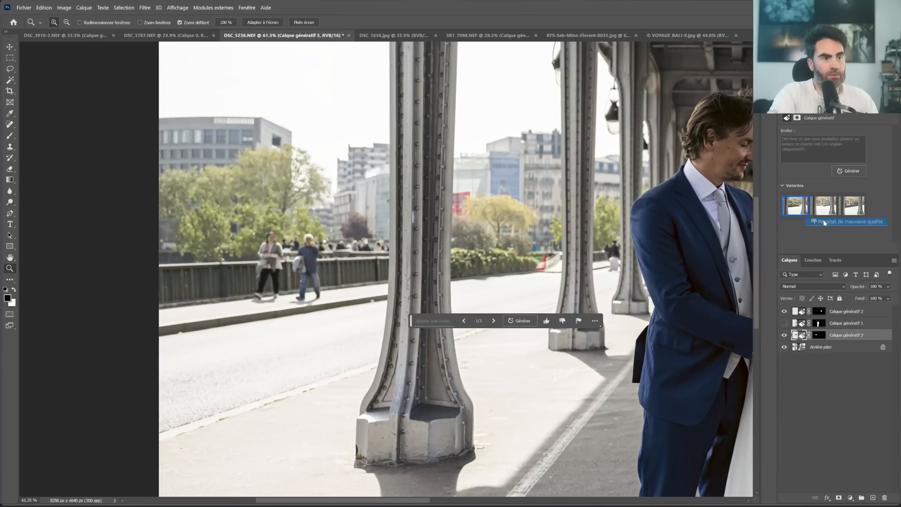
click(831, 204)
right_click(832, 204)
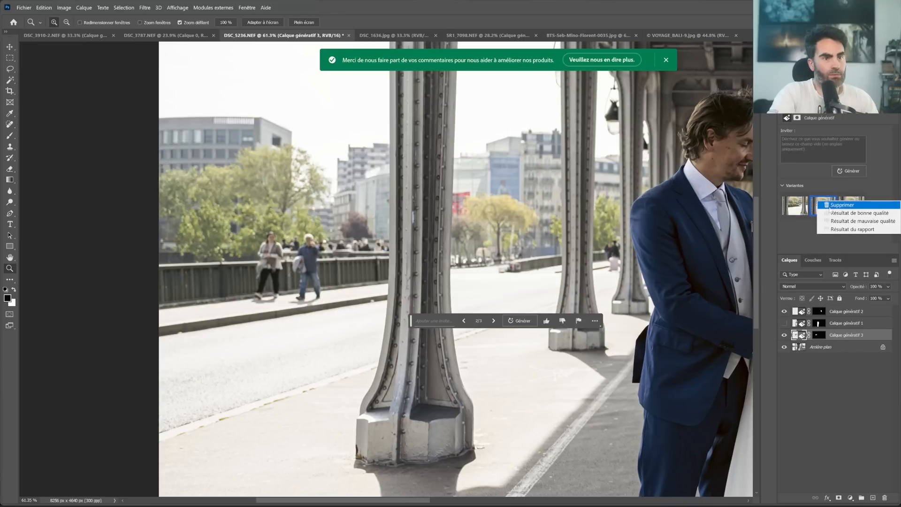
click(863, 221)
Choose the third variant for the van removal and review it in the wider photo
click(853, 211)
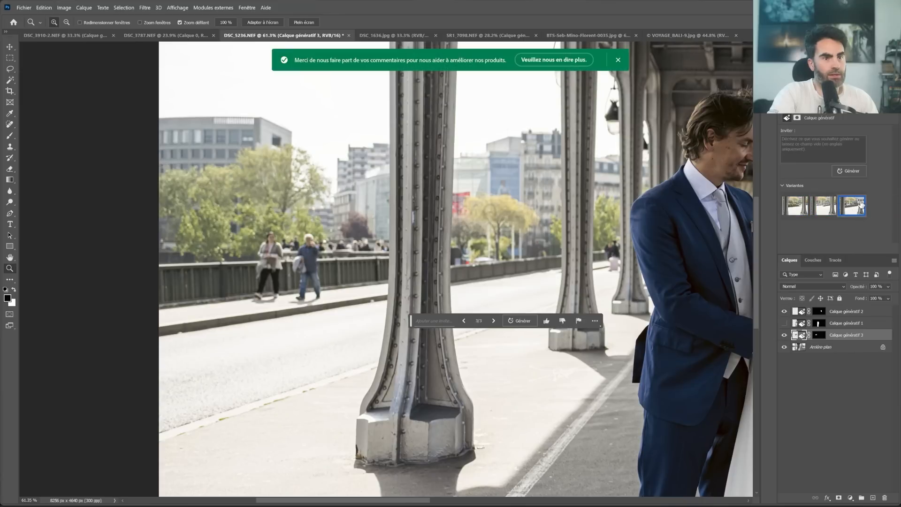
right_click(860, 206)
click(776, 202)
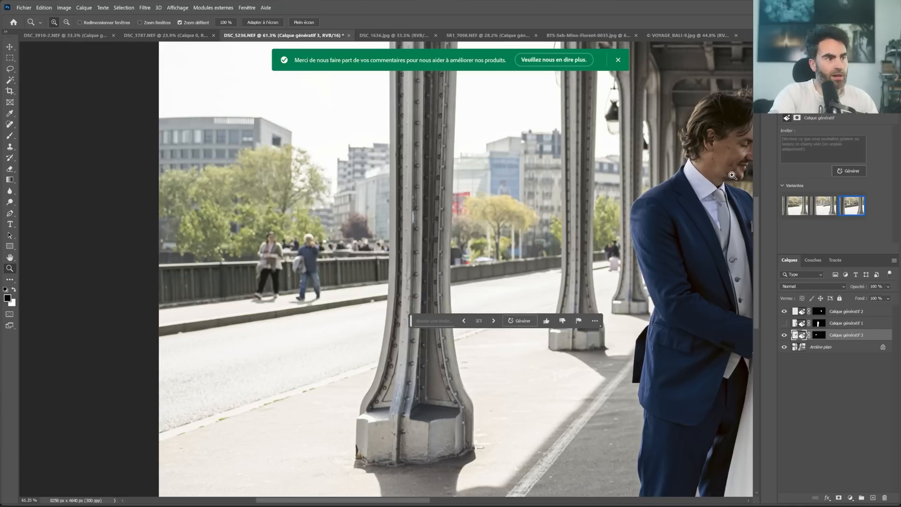
drag(576, 267, 562, 266)
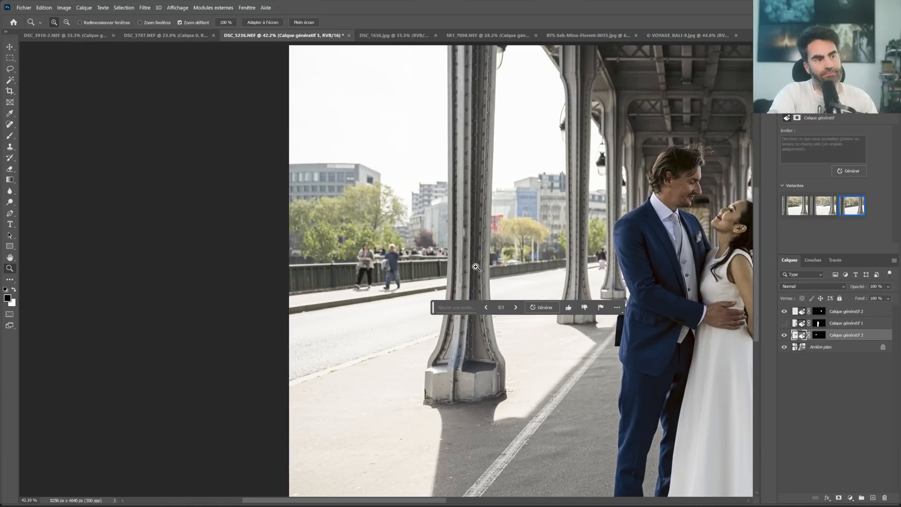
drag(539, 276, 386, 280)
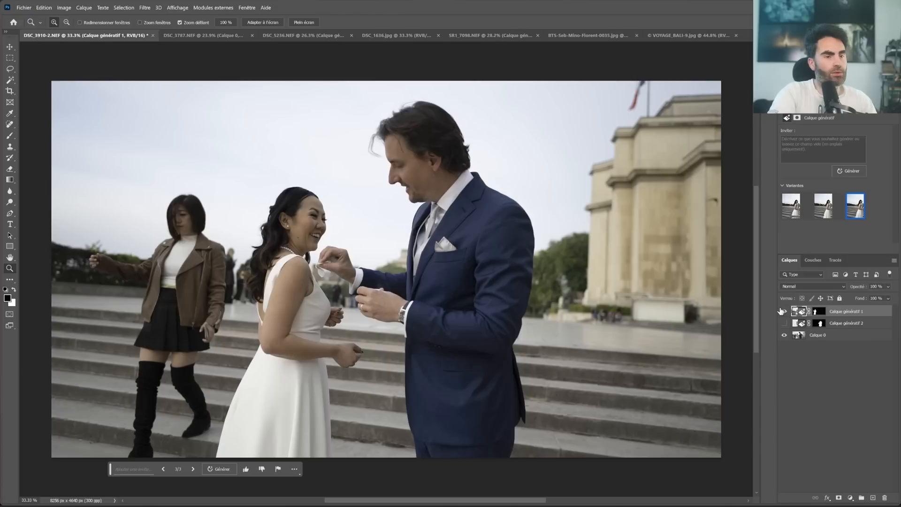
Compare DSC_3910-2.NEF with and without the woman in the brown jacket by toggling the visibility of Calque génératif 1
click(784, 312)
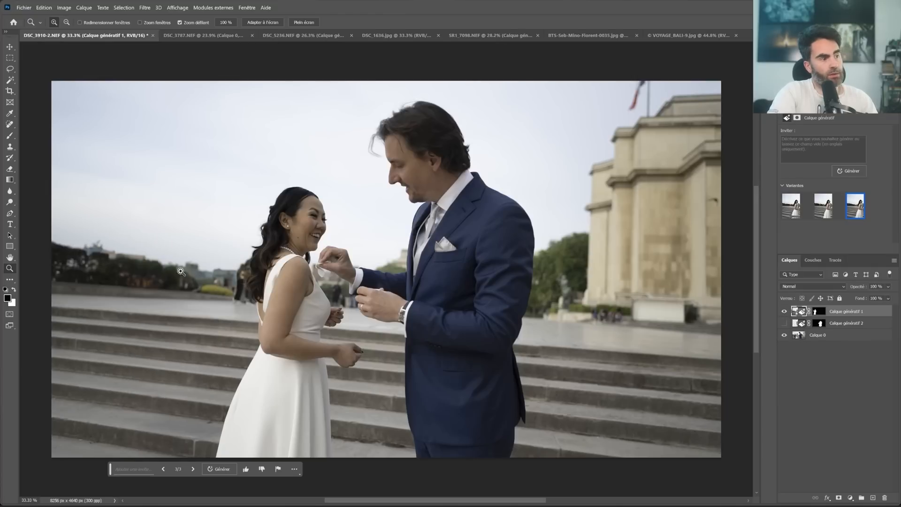
click(783, 313)
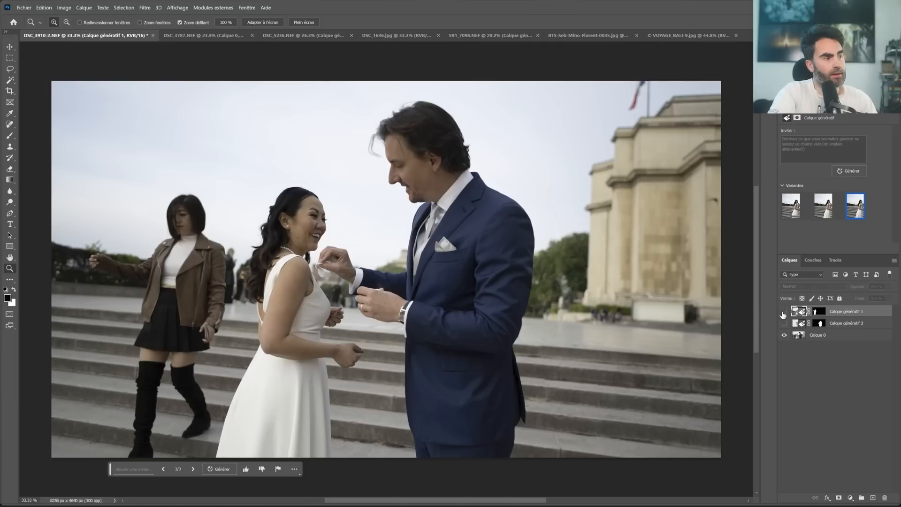
click(783, 313)
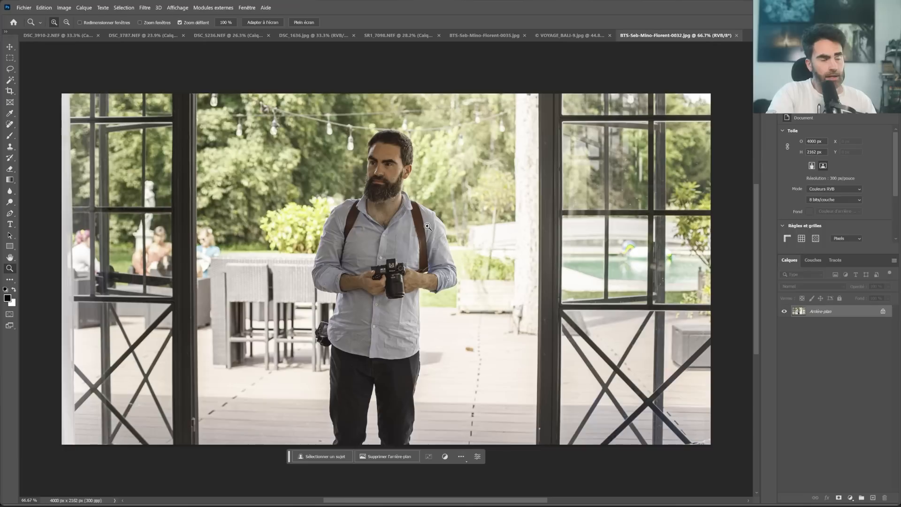
Select the man holding the camera with Select Subject
key(l)
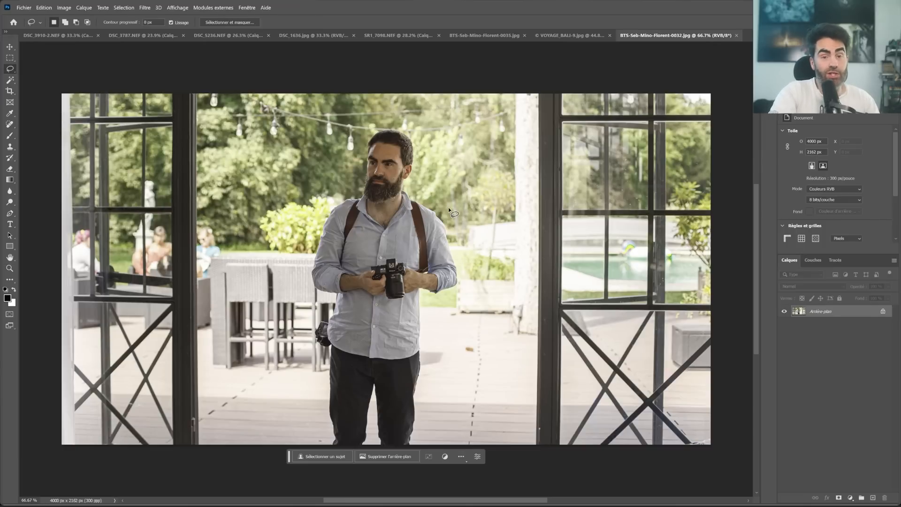
key(w)
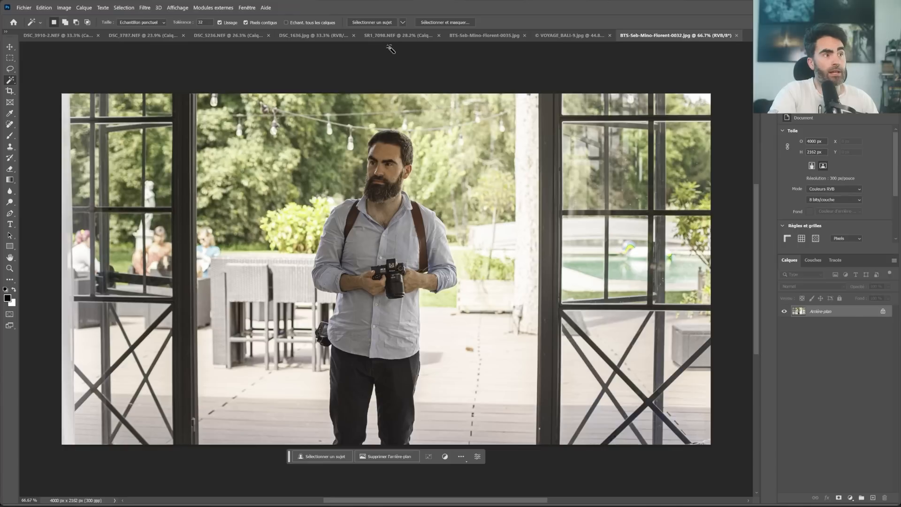
click(379, 23)
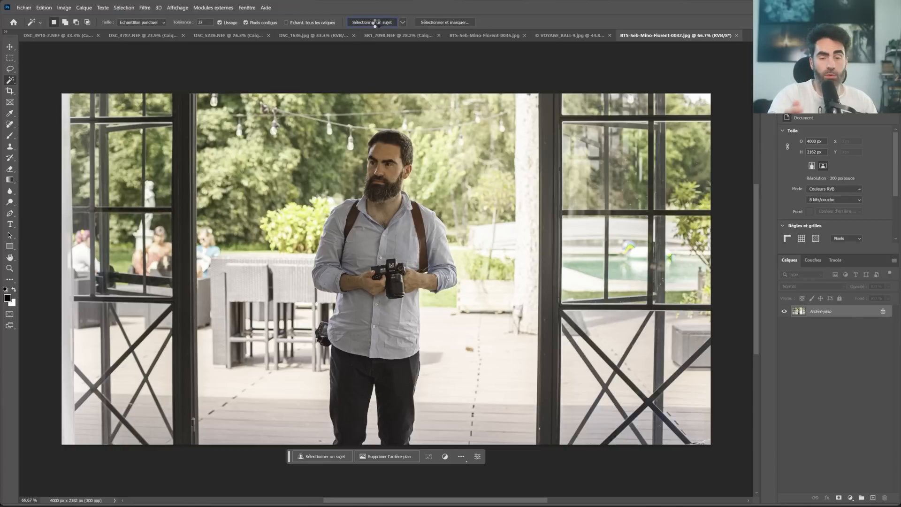
Subtract the man's head, his forearms with the camera, and his trousers from the selection with the Lasso, leaving the shirt selected
key(z)
drag(385, 201, 399, 207)
key(l)
mouse_move(356, 184)
mouse_down()
mouse_move(388, 227)
mouse_move(393, 92)
mouse_move(351, 135)
mouse_move(354, 184)
mouse_up()
drag(319, 322, 405, 333)
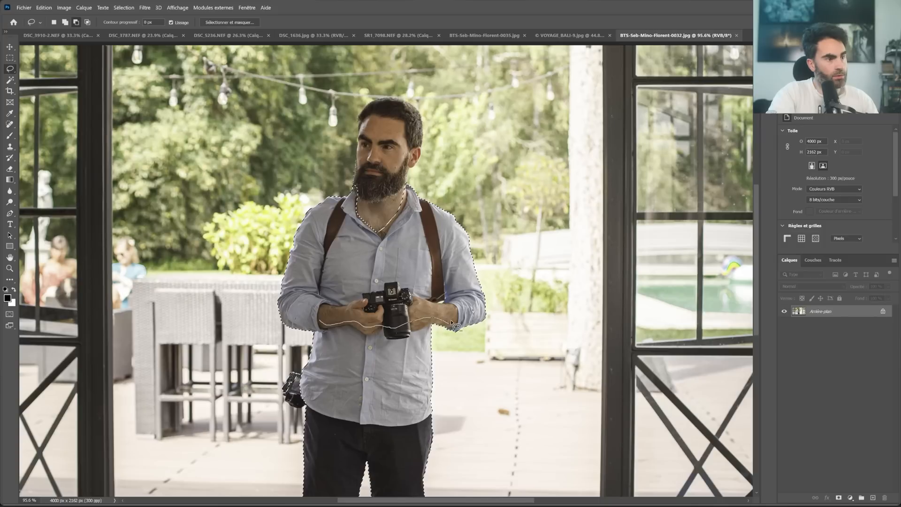
mouse_move(326, 312)
mouse_down()
mouse_move(319, 410)
mouse_move(329, 327)
mouse_move(354, 347)
mouse_move(444, 349)
mouse_move(291, 422)
mouse_move(311, 367)
mouse_up()
scroll(312, 331, down, 2)
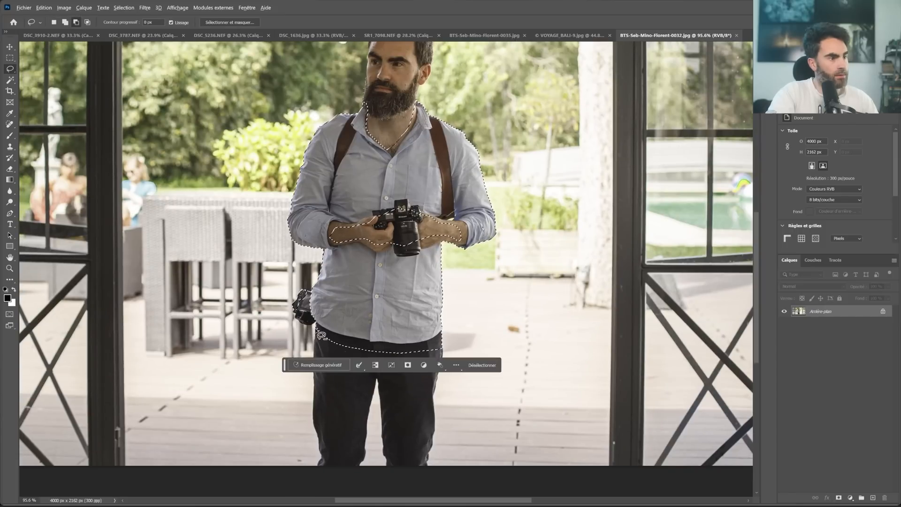
Generate a fill for the selected shirt with the prompt "change shirt to red one"
key(z)
mouse_move(468, 291)
mouse_down()
mouse_move(446, 284)
mouse_move(449, 300)
mouse_up()
key(l)
click(333, 370)
text(change shirt to red one)
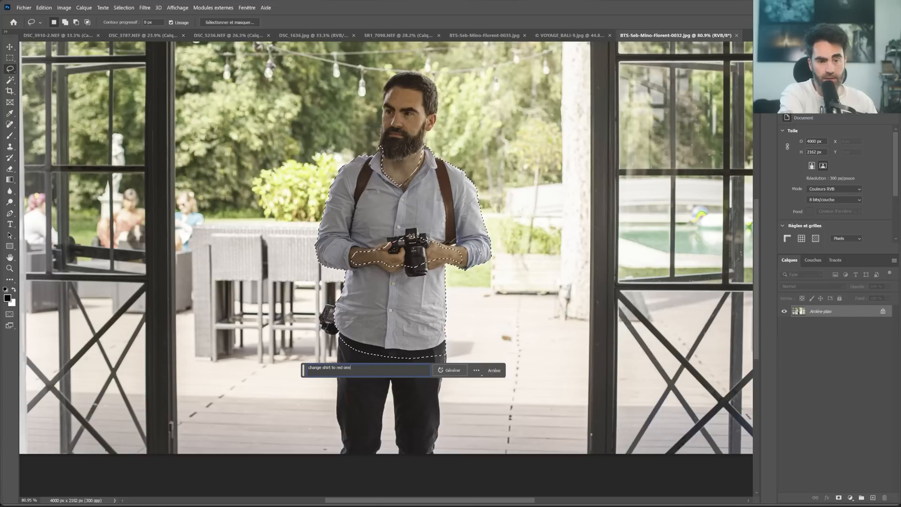
key(Return)
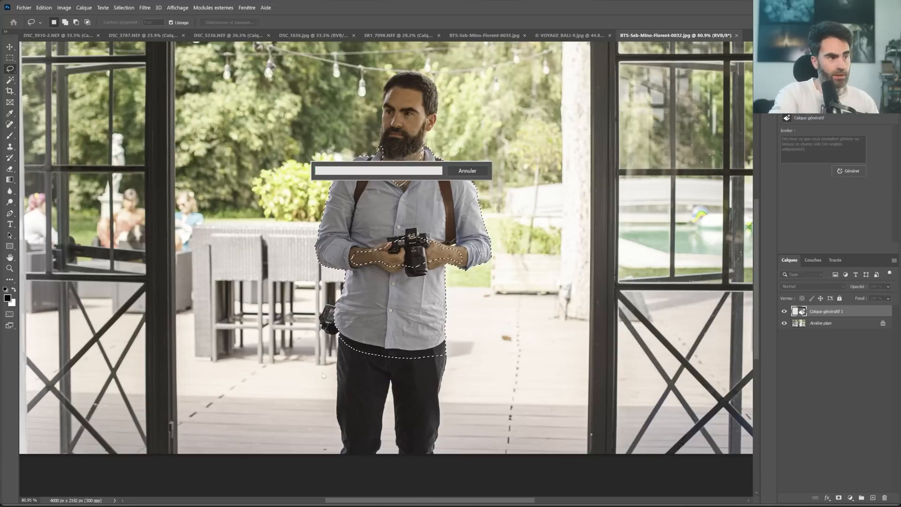